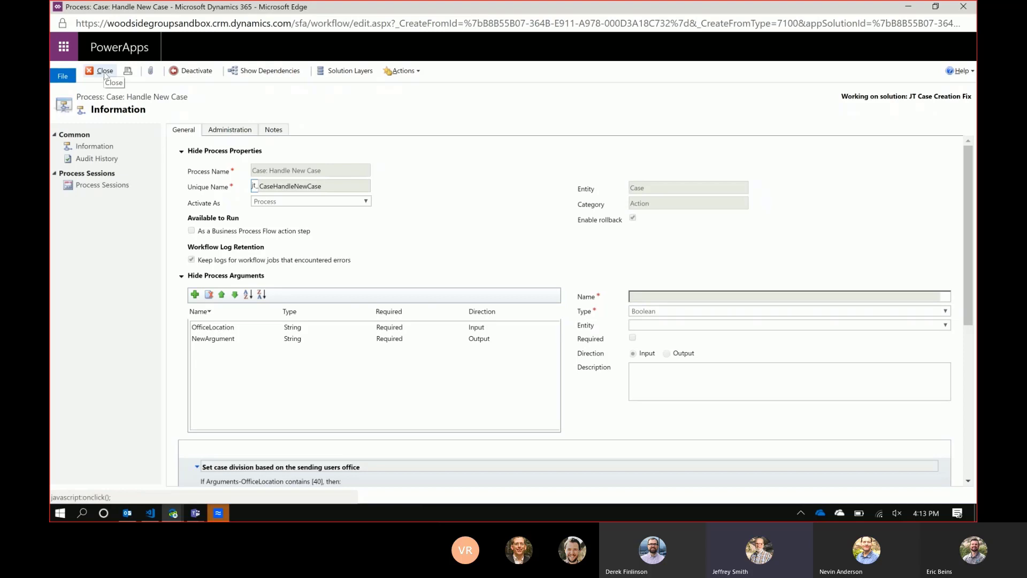
Step: Deactivate the Case: Handle New Case process and delete the NewArgument argument
click(189, 71)
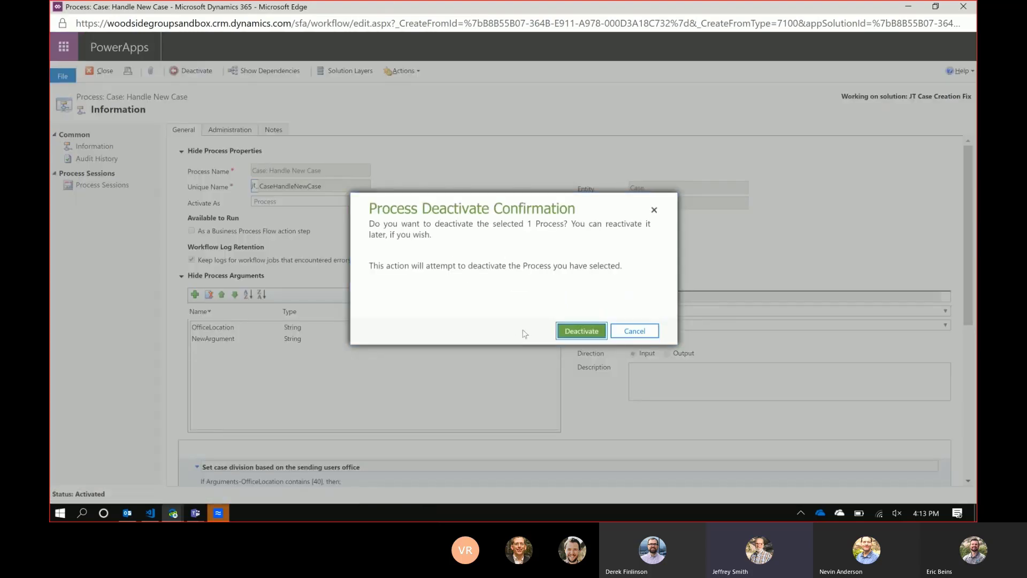
click(563, 330)
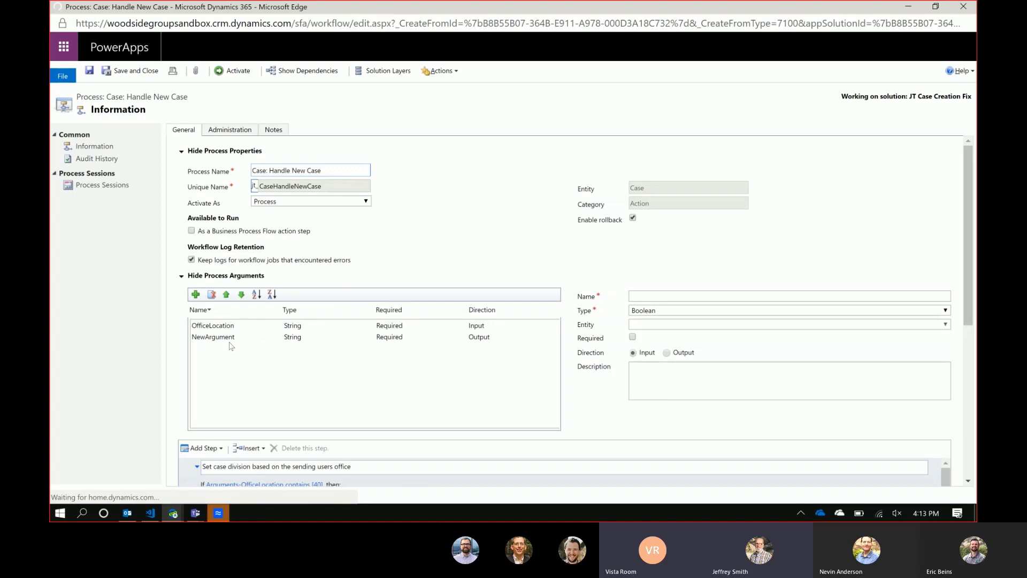
click(230, 337)
click(212, 295)
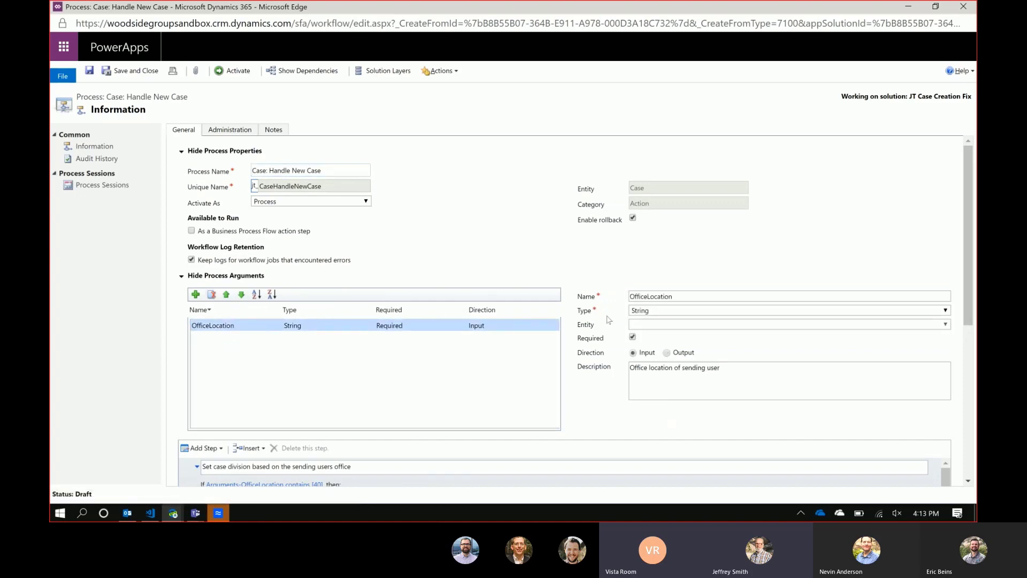
Step: Change the argument's type to Entity, dismissing the argument-in-use alert
click(652, 310)
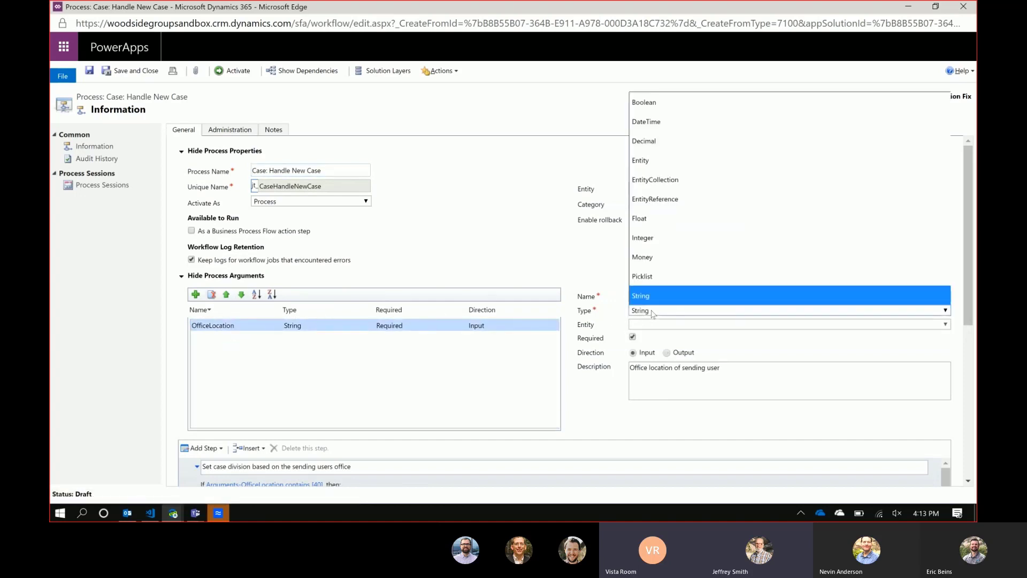
click(663, 161)
click(619, 108)
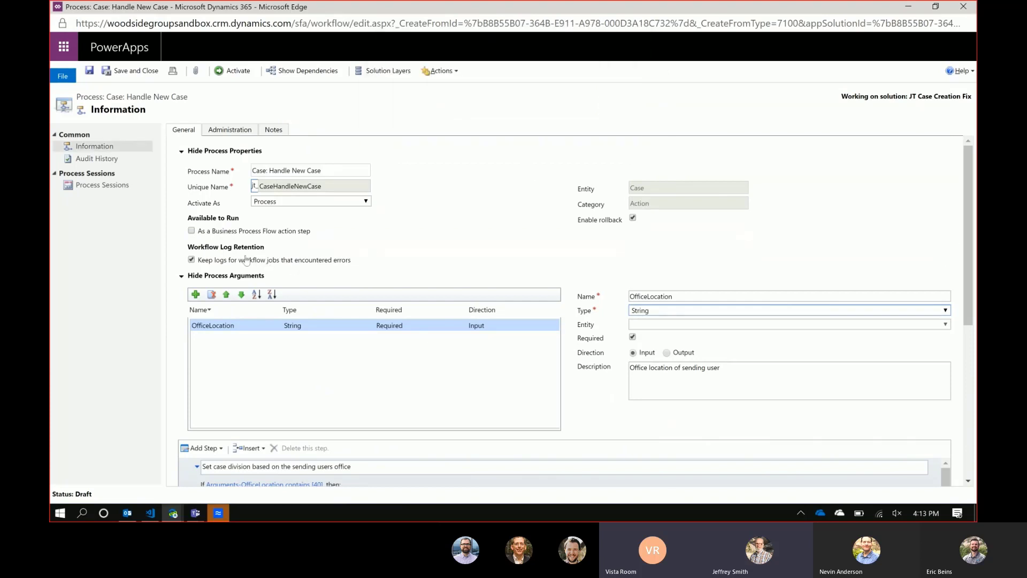
Step: Add a new process argument and select the OfficeLocation argument
click(195, 295)
scroll(225, 273, down, 1)
click(224, 266)
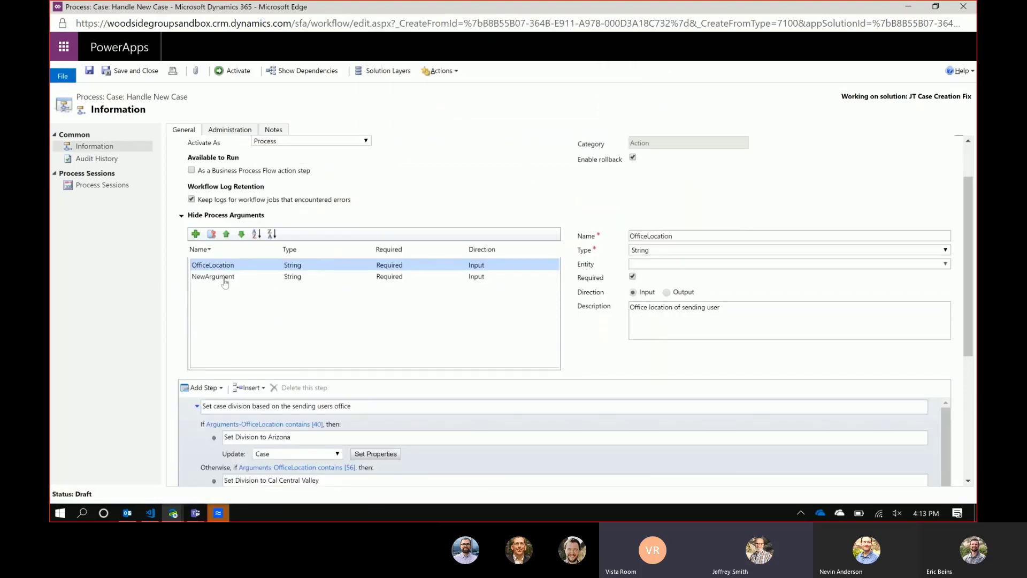
scroll(234, 277, up, 1)
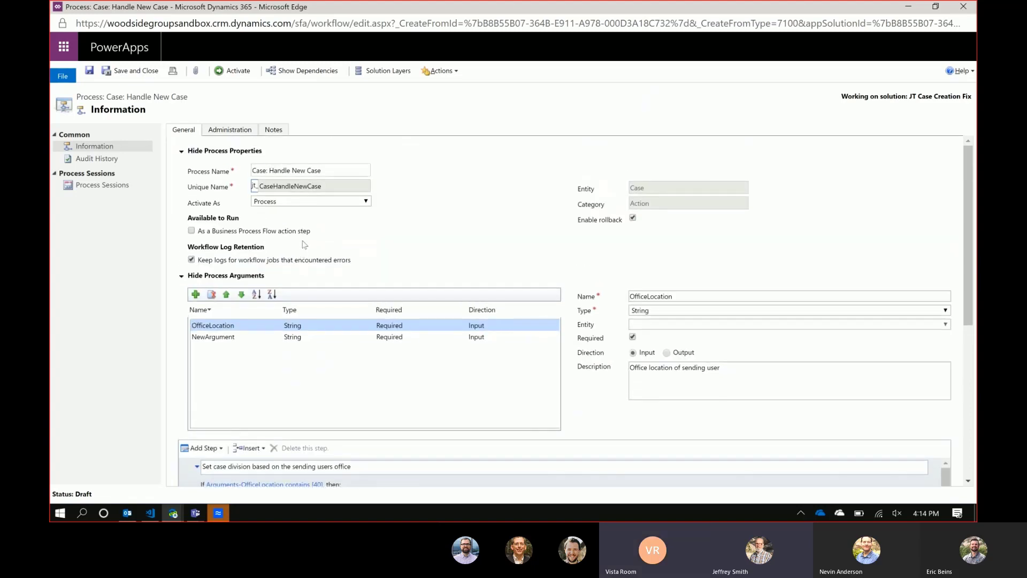
Step: Save and reload the process, then close the argument's entity list without choosing one
click(90, 72)
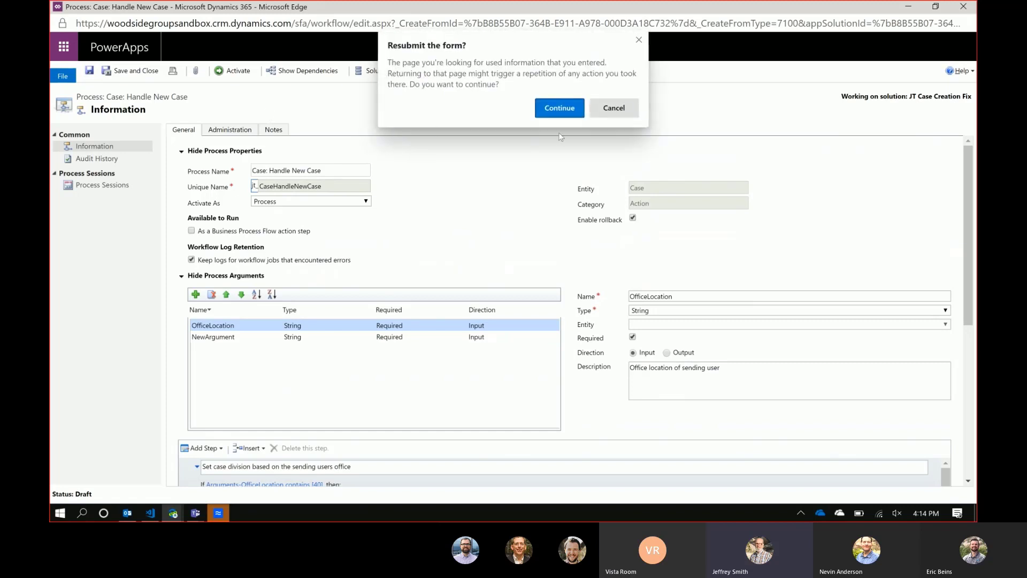
click(560, 104)
click(664, 324)
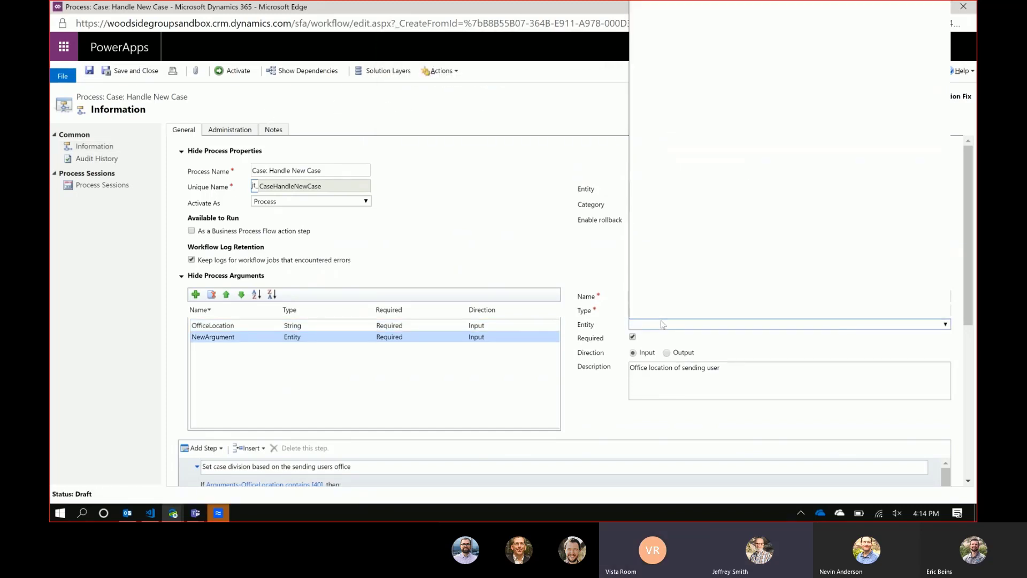
scroll(696, 210, down, 5)
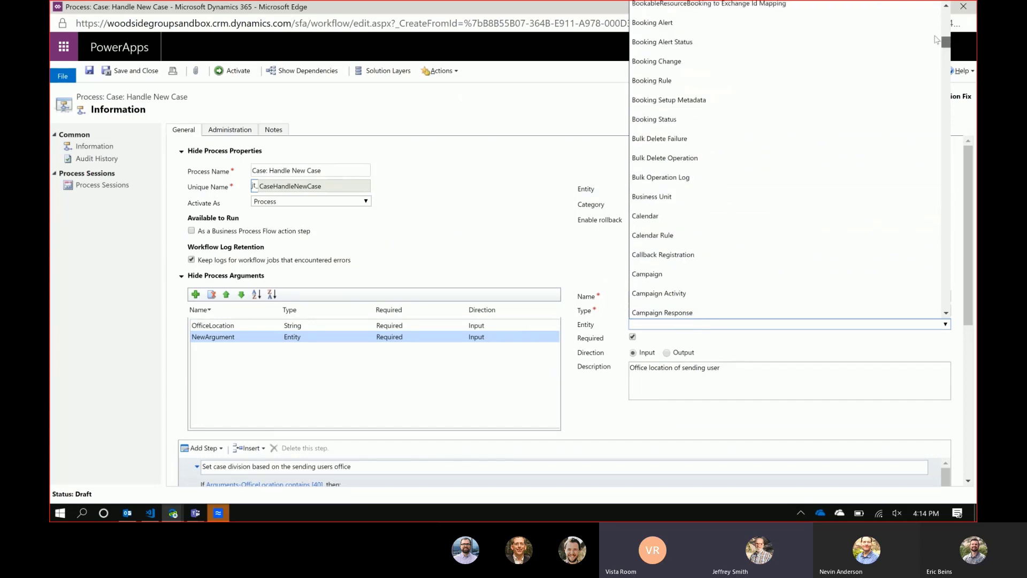
scroll(696, 210, up, 10)
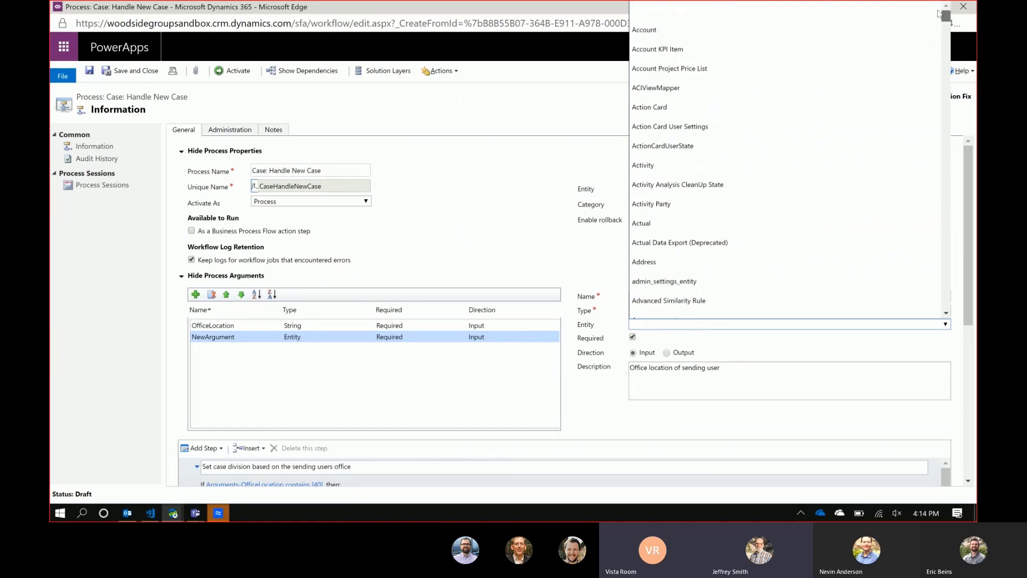
click(510, 113)
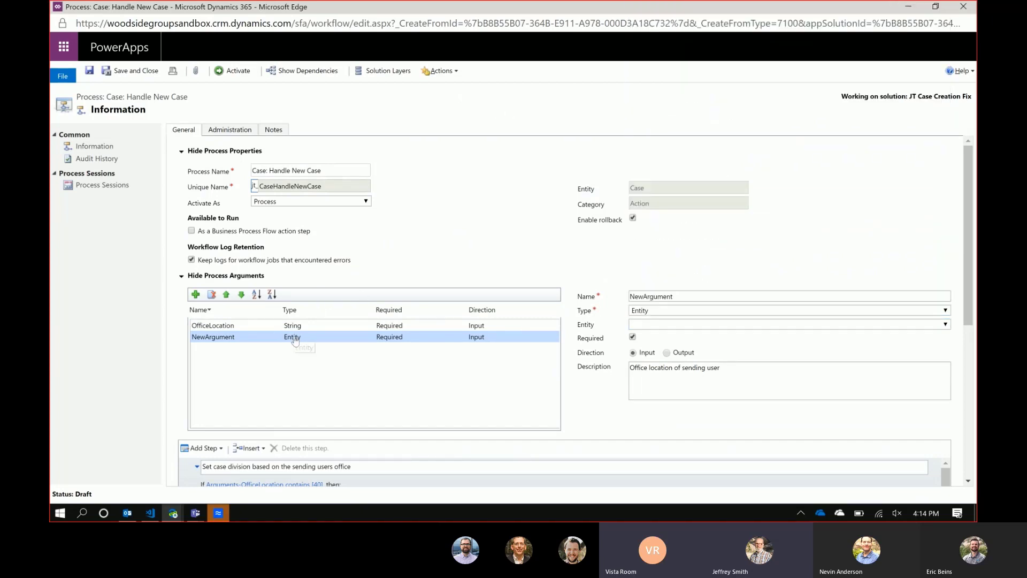
Step: Delete NewArgument, reactivate the process, and review the Email to Case Create WF steps
click(212, 295)
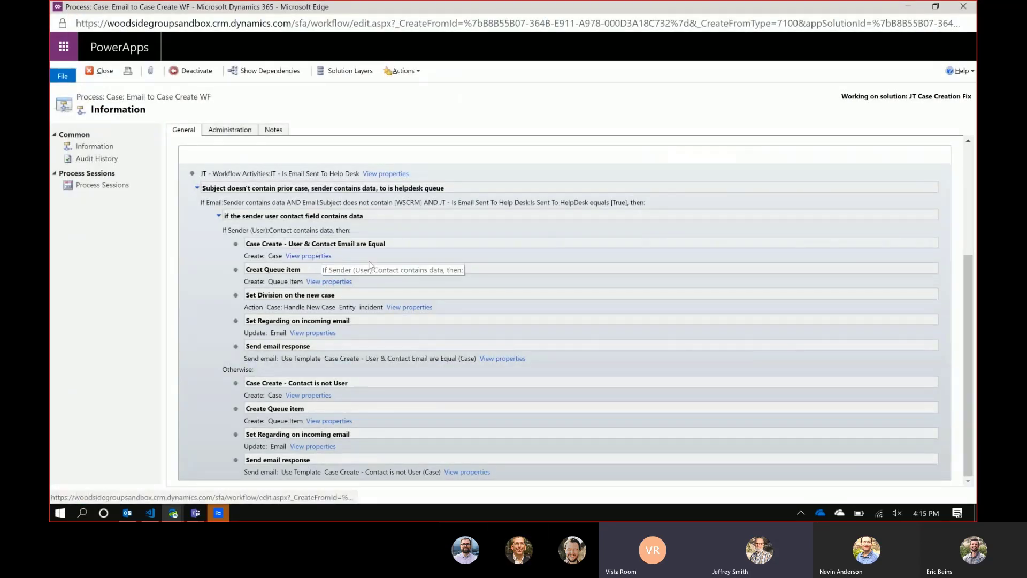
scroll(401, 262, up, 2)
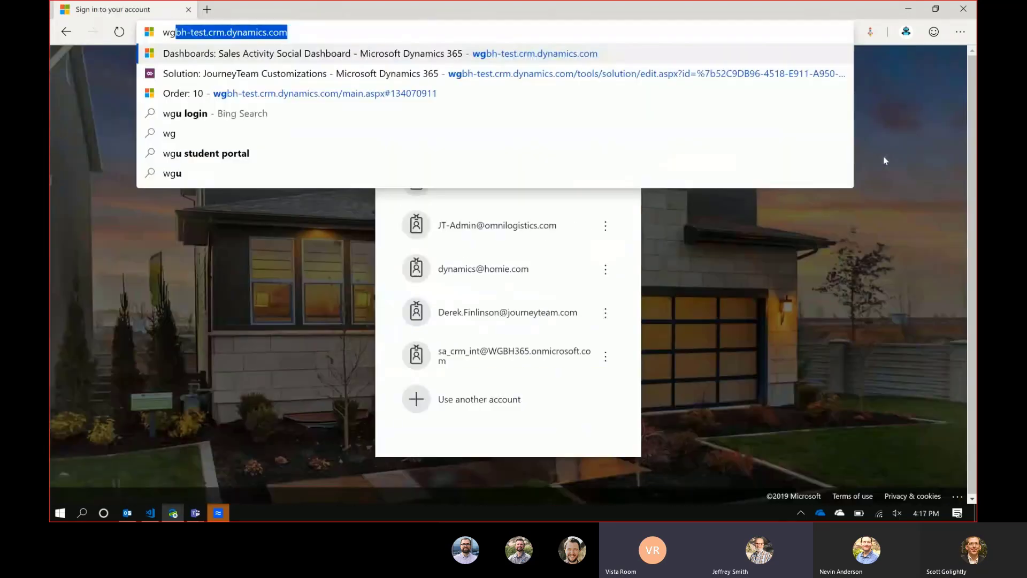
Step: Go to the WGBH test Dynamics address and sign in with the service account
key(Return)
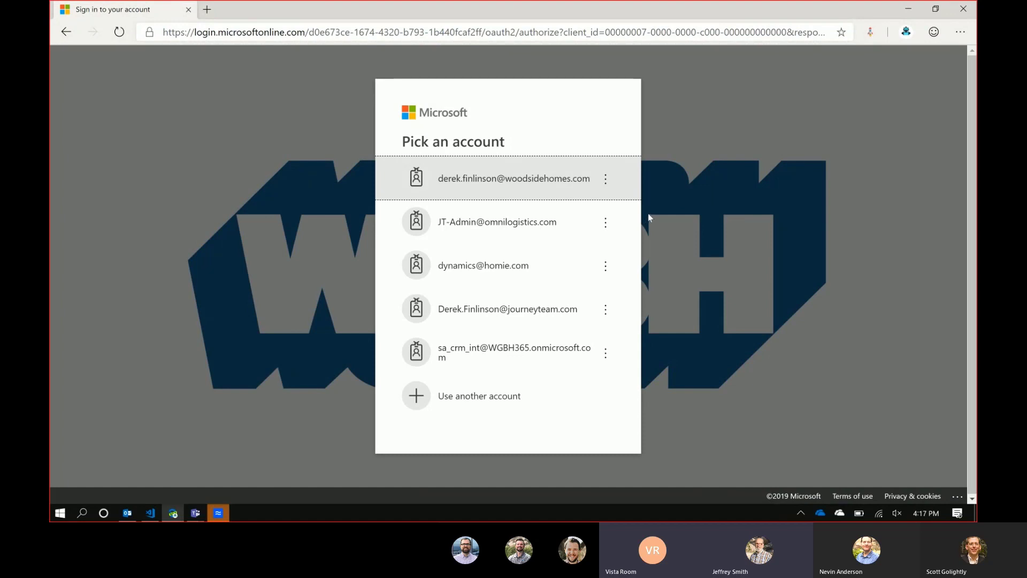
click(546, 352)
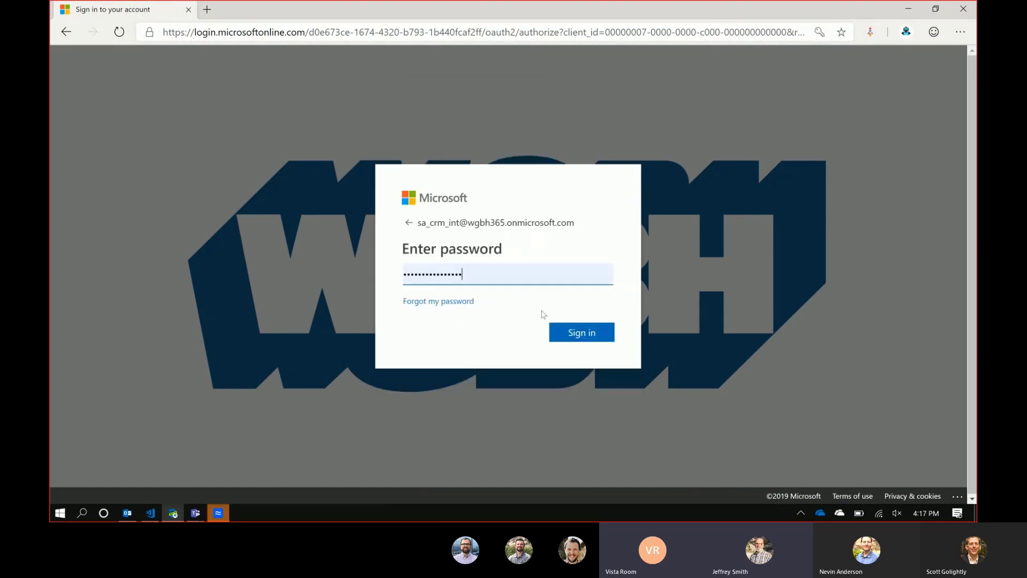
click(562, 334)
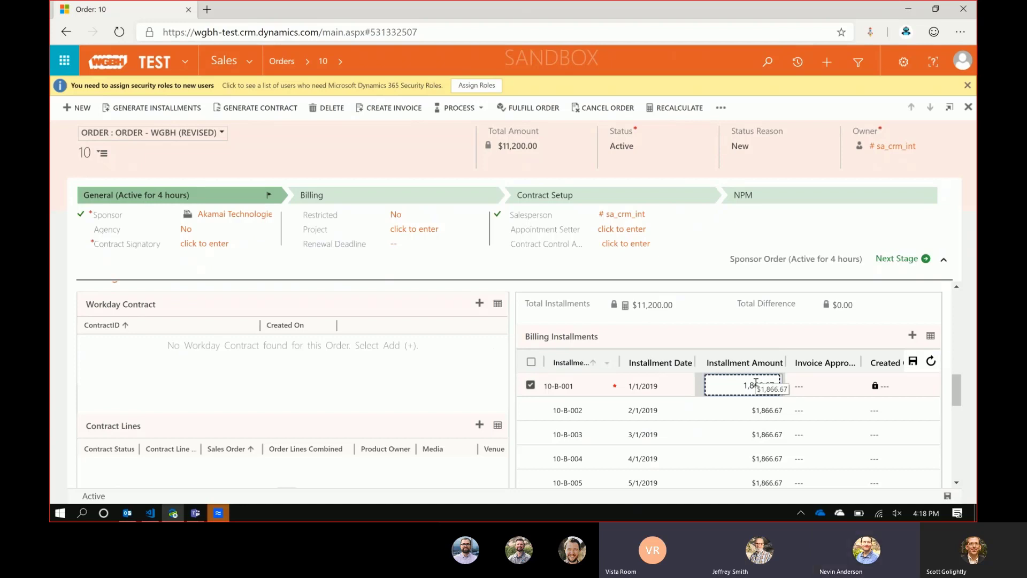
Step: Save the installment amount edit and start a new Billing Installment business rule
key(Down)
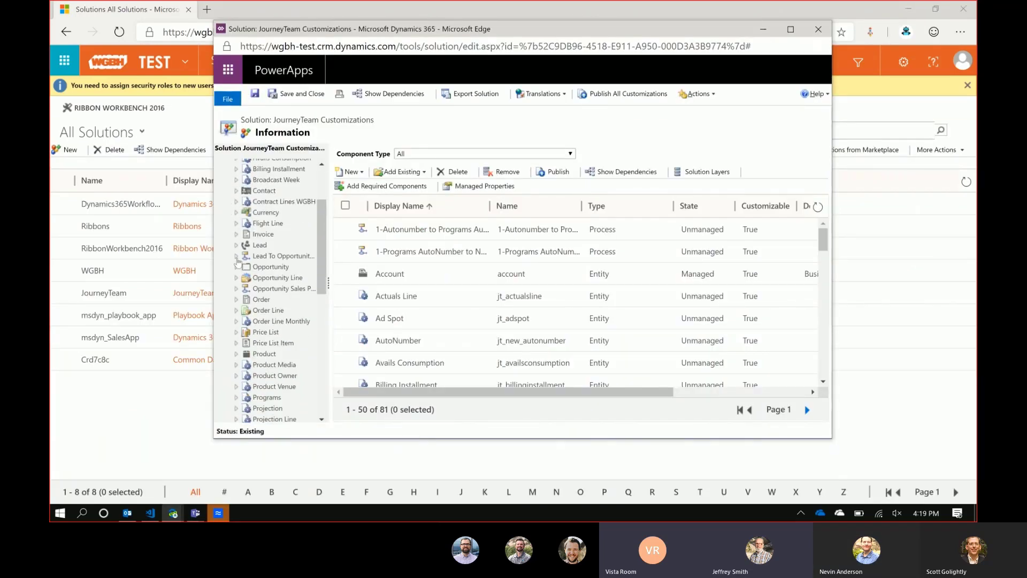
scroll(237, 261, down, 2)
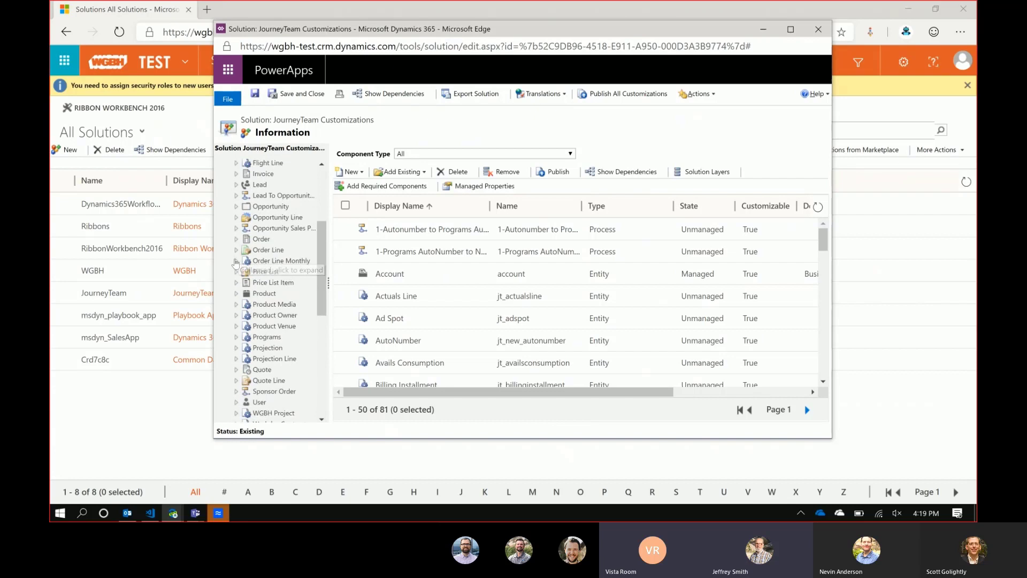
scroll(236, 272, up, 4)
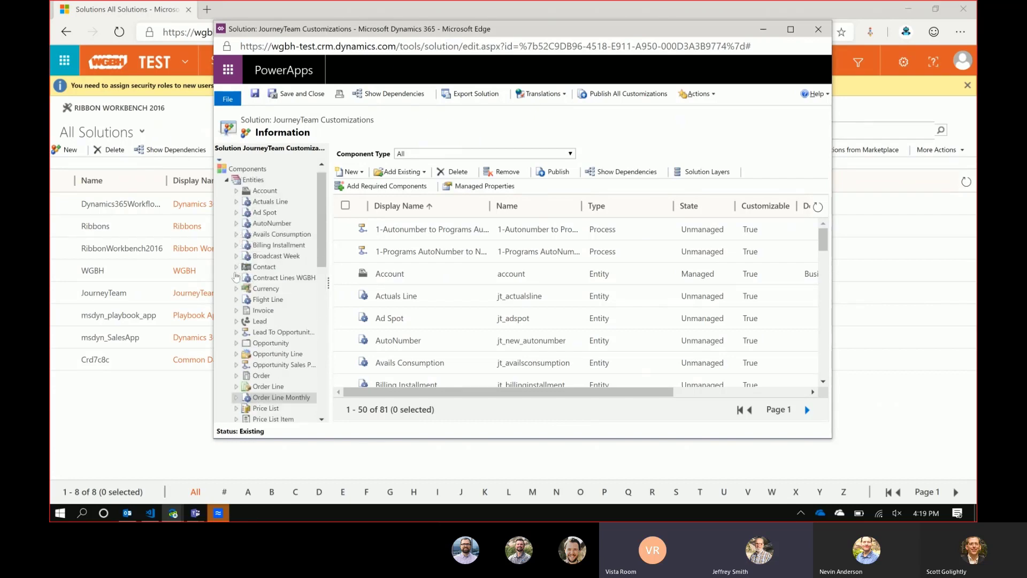
click(237, 245)
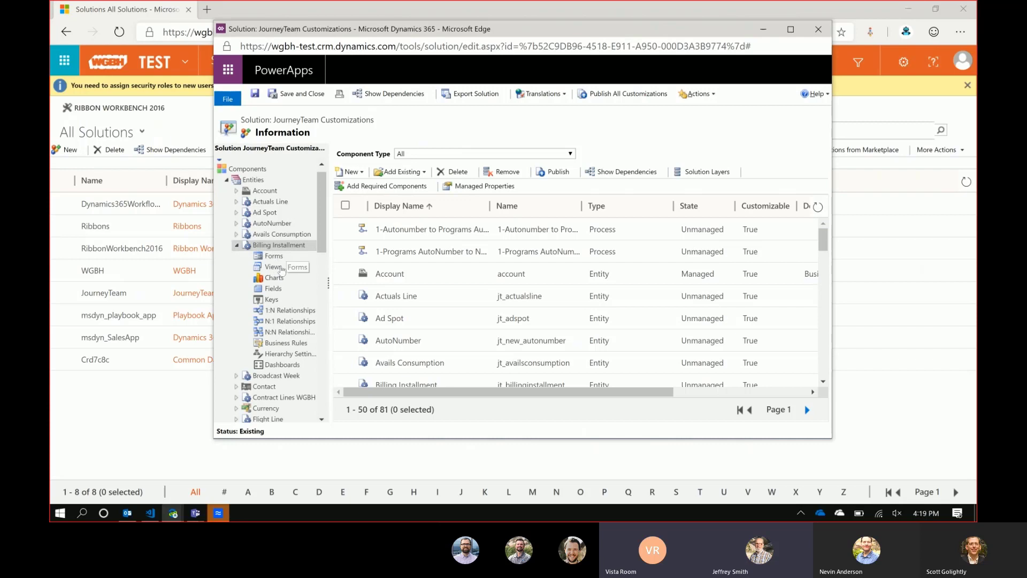
click(287, 343)
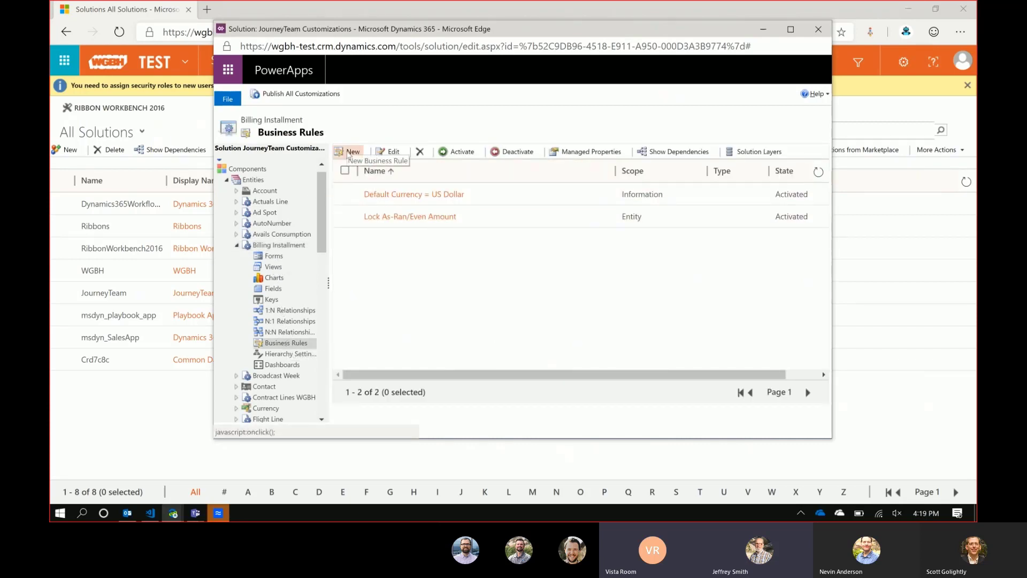
click(349, 152)
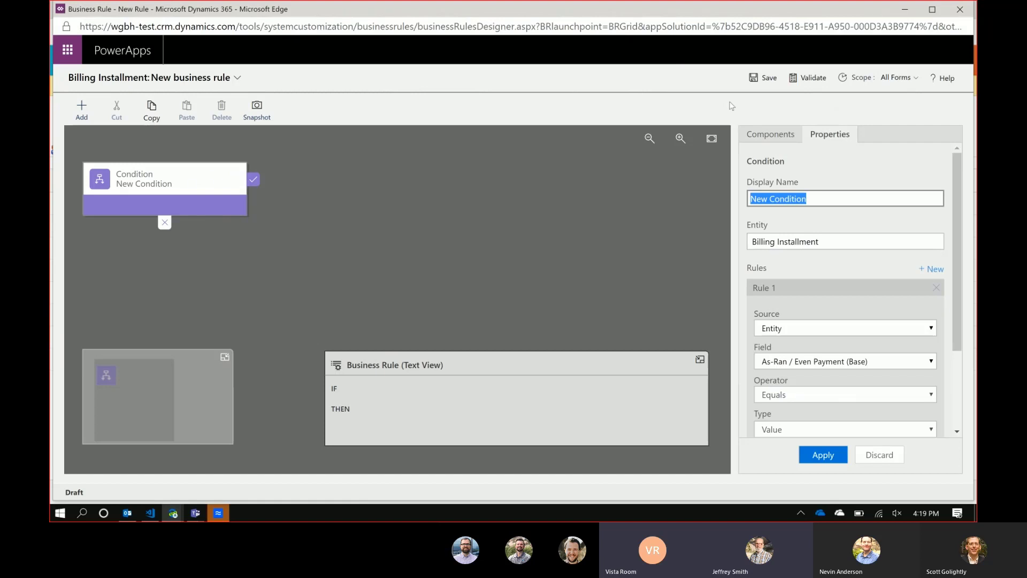
Step: Add a Lock action on Installment Amount after the rule's condition
key(Tab)
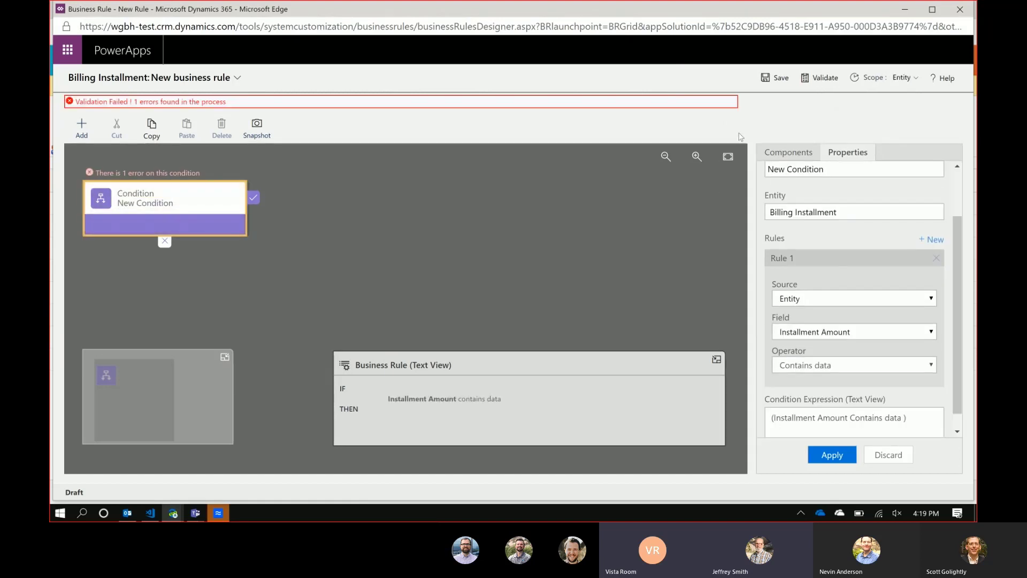
click(740, 151)
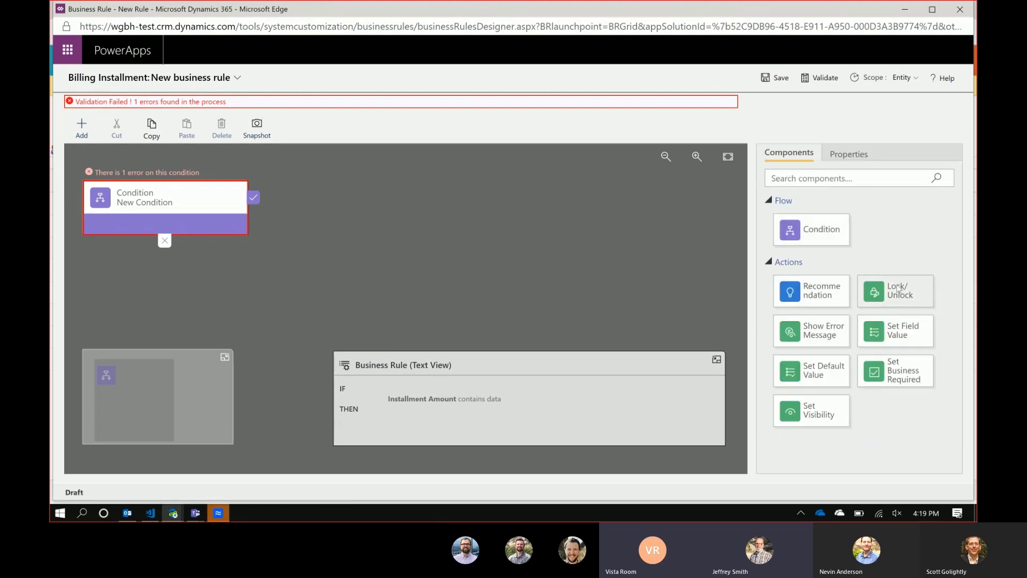
drag(900, 289, 269, 213)
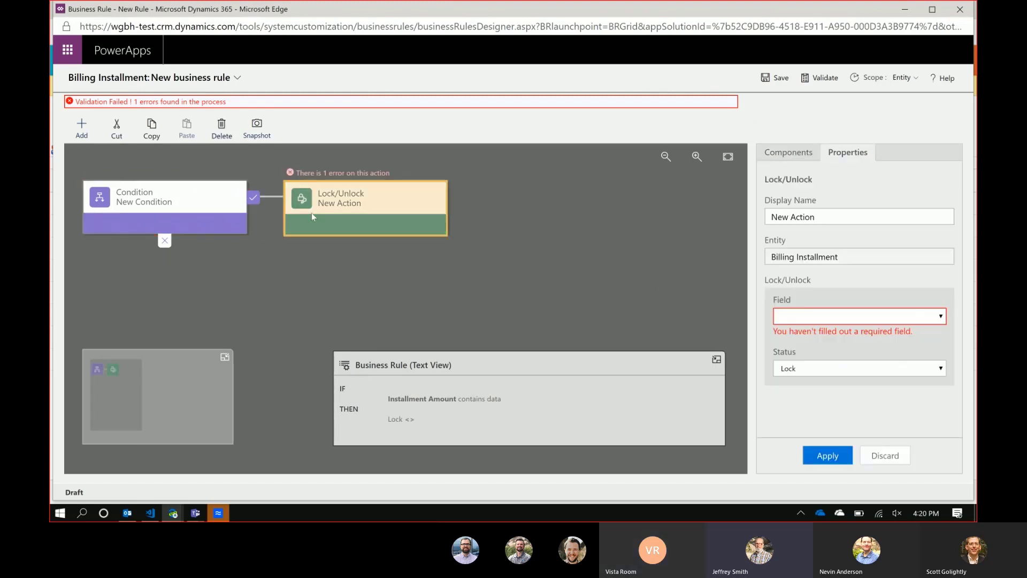
click(813, 317)
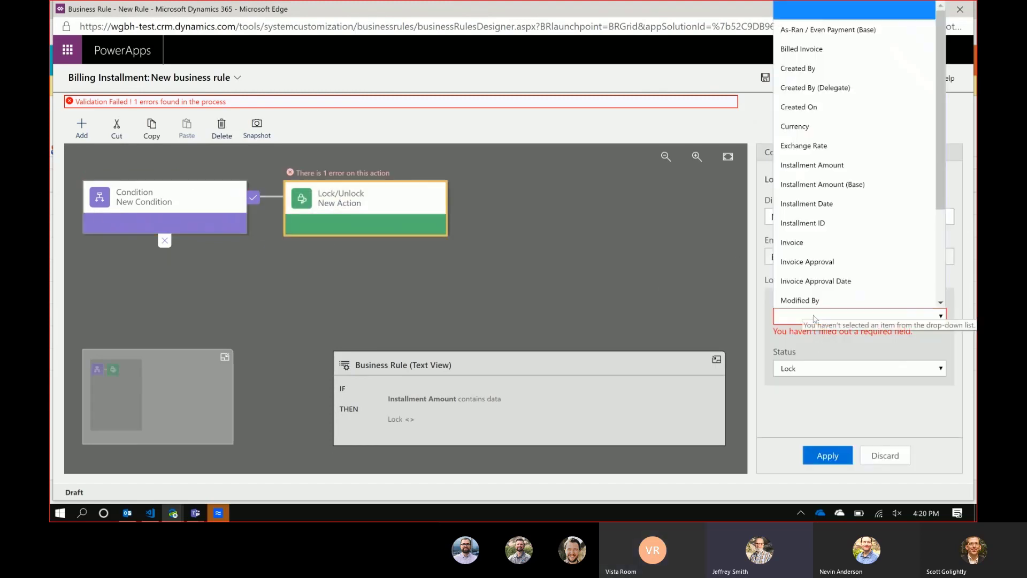
click(822, 162)
click(827, 455)
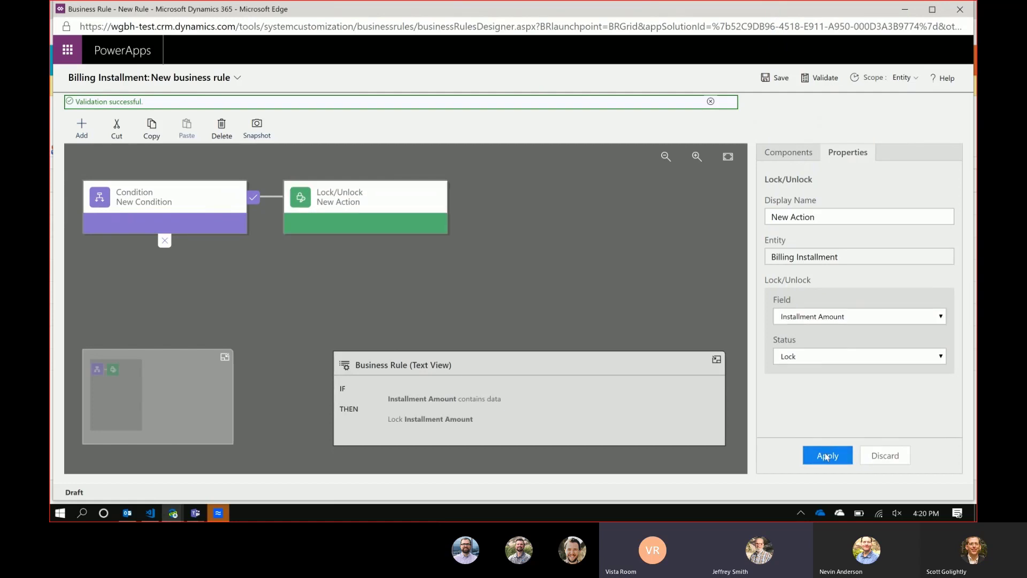
Step: Save and activate the business rule, then switch to the Solutions window
click(790, 79)
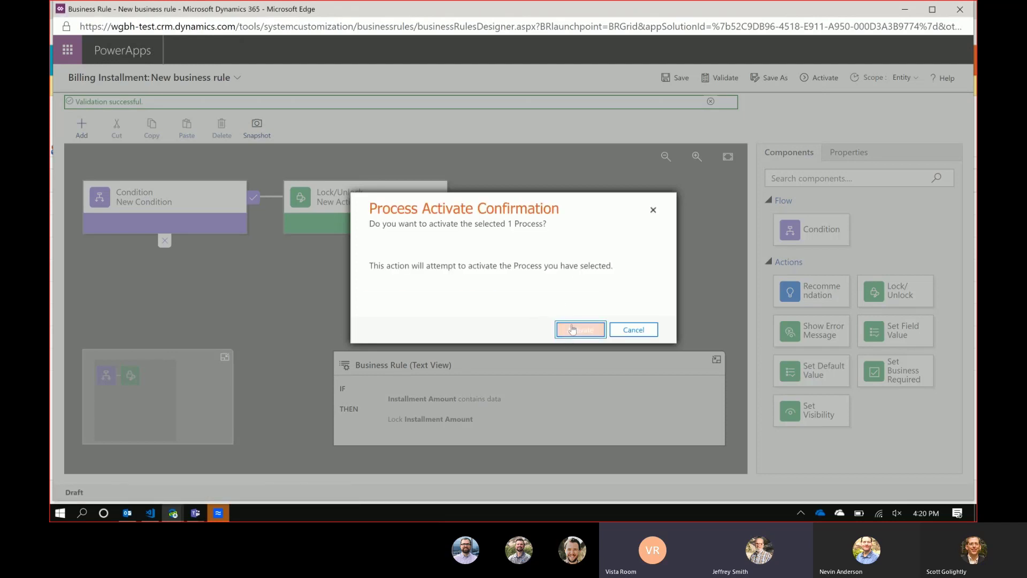
click(572, 329)
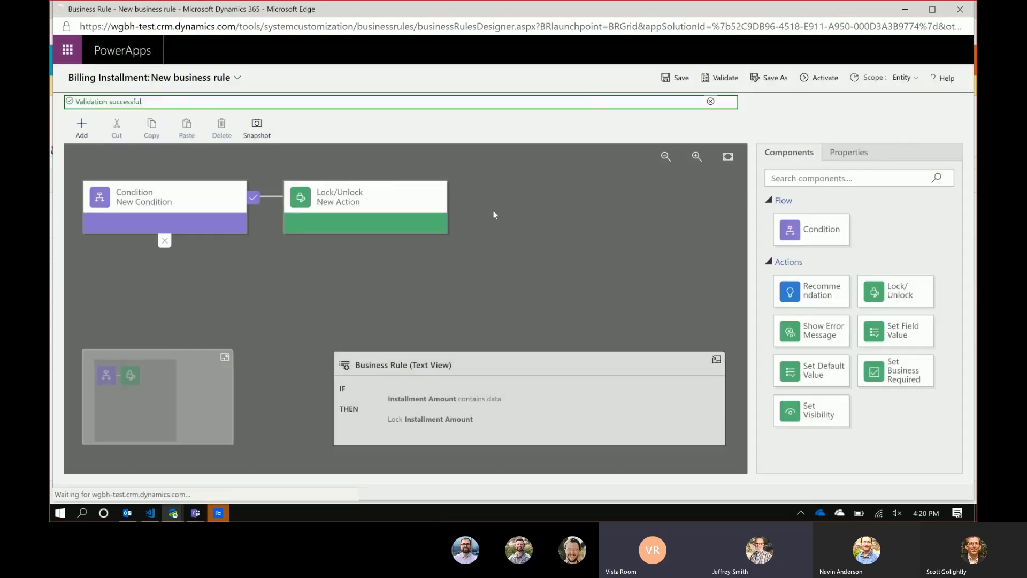
key(alt+Tab)
Step: Reopen order 10 from Recent Records and scroll down to its order lines
click(464, 205)
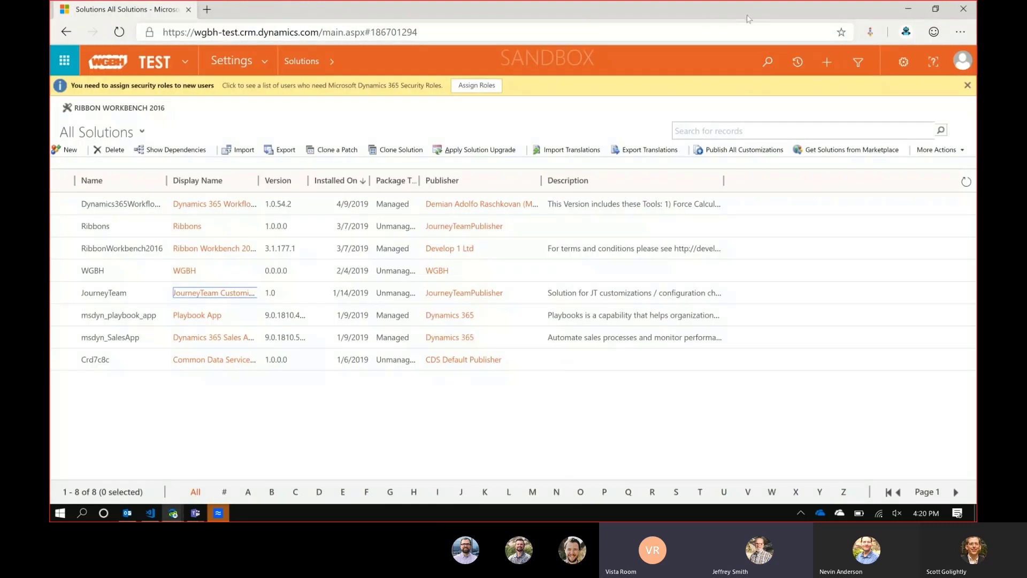
click(797, 62)
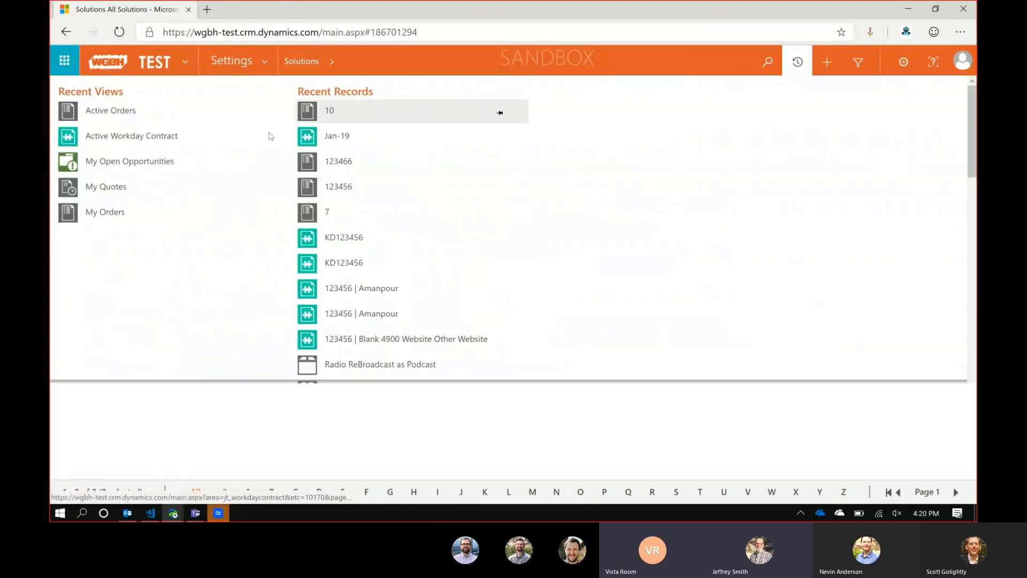
click(333, 111)
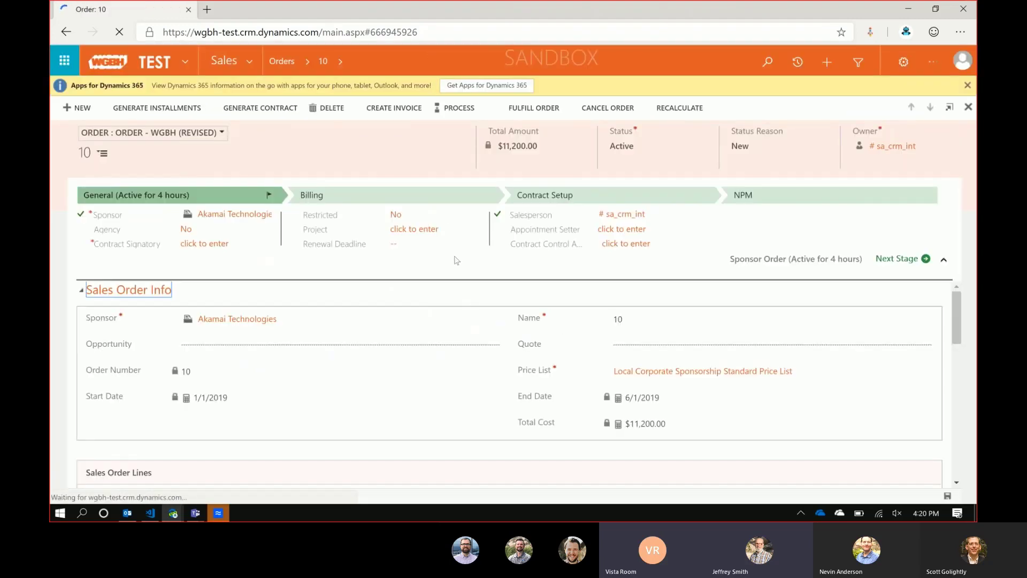
scroll(486, 310, down, 3)
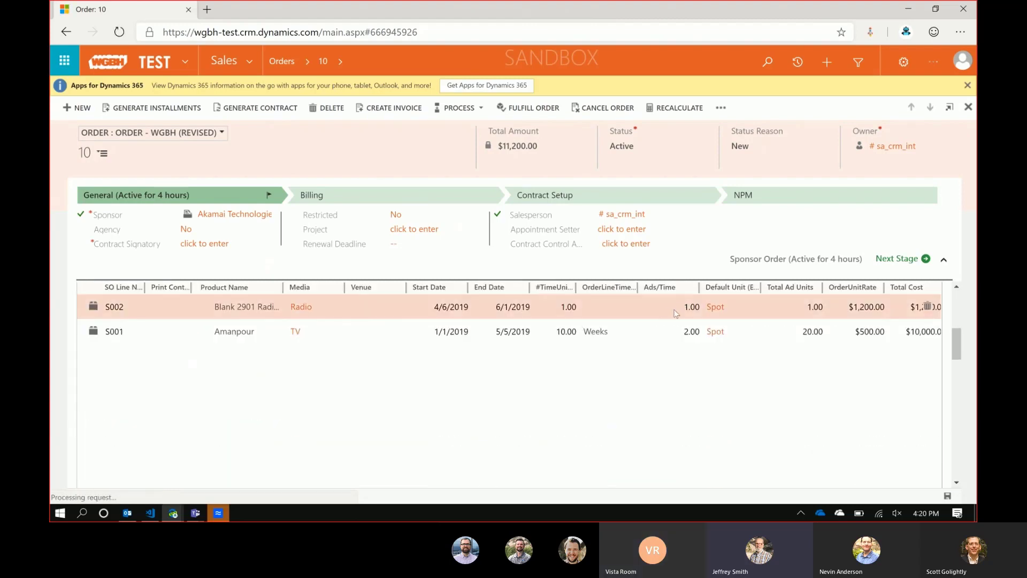
scroll(695, 364, down, 5)
click(771, 391)
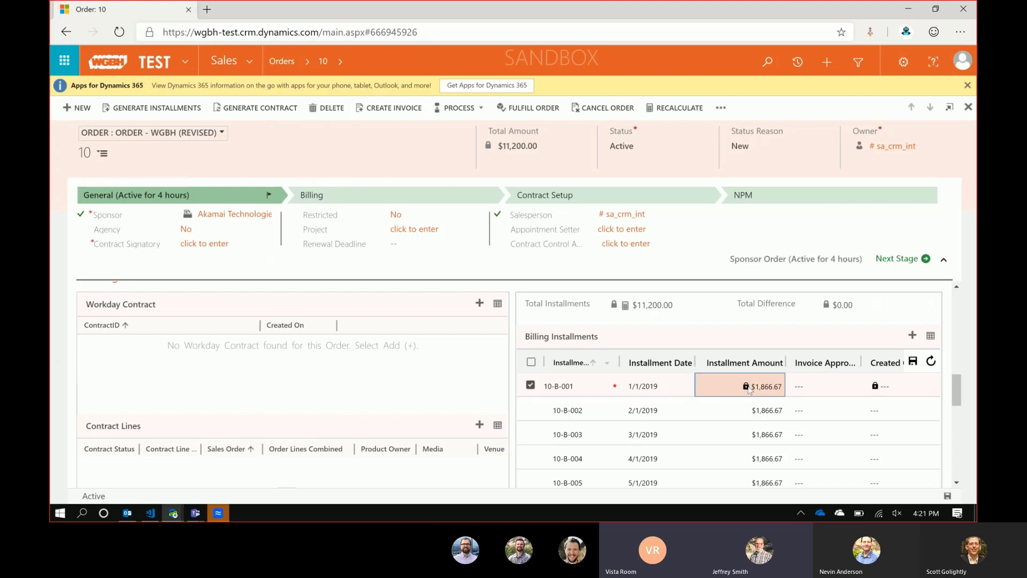
scroll(674, 417, up, 5)
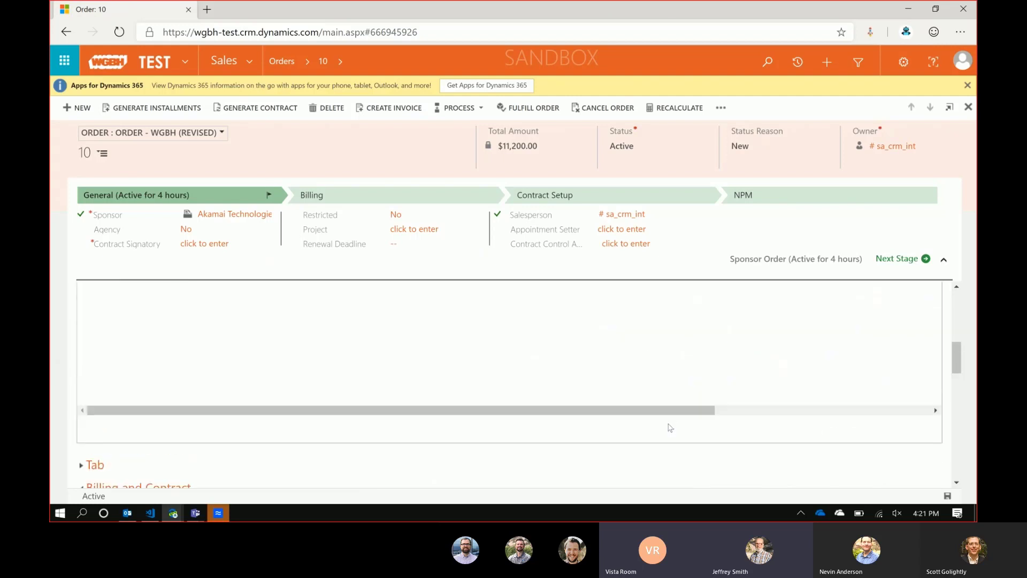
scroll(665, 429, down, 5)
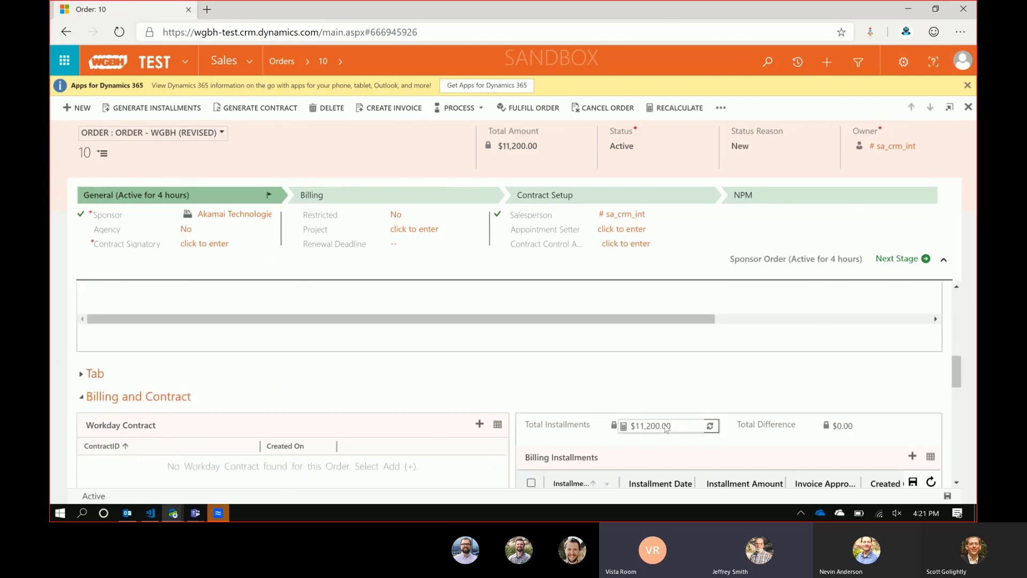
scroll(671, 431, down, 1)
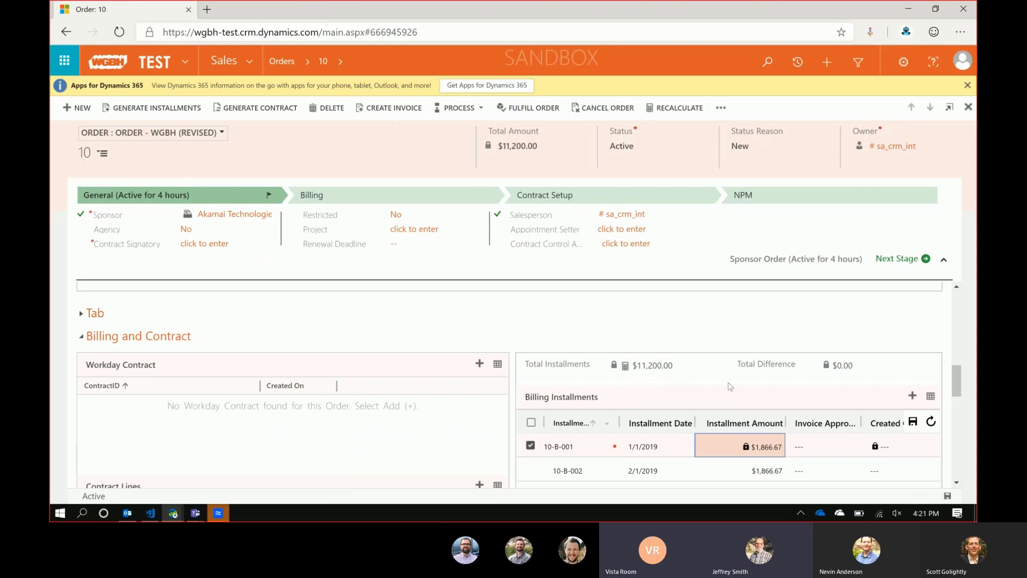
scroll(731, 387, up, 1)
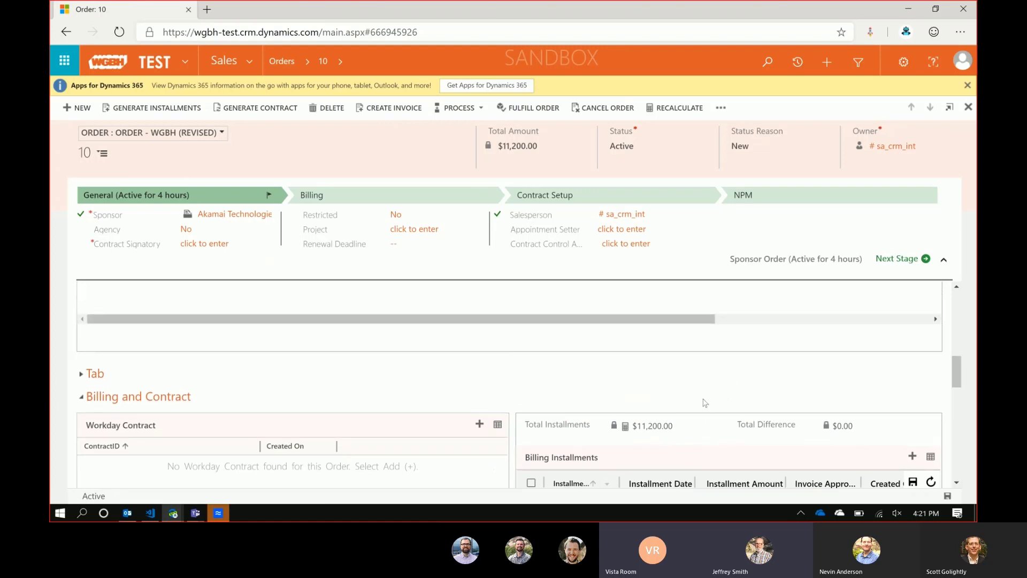
Step: Deactivate the Installment Amount locking rule and delete it from the business rules list
key(alt+Tab)
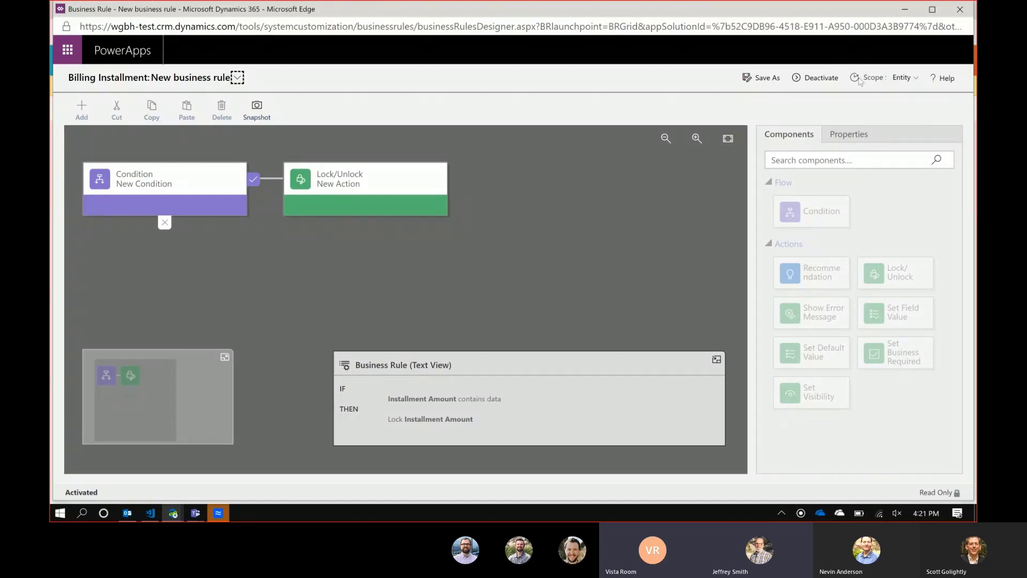
click(815, 78)
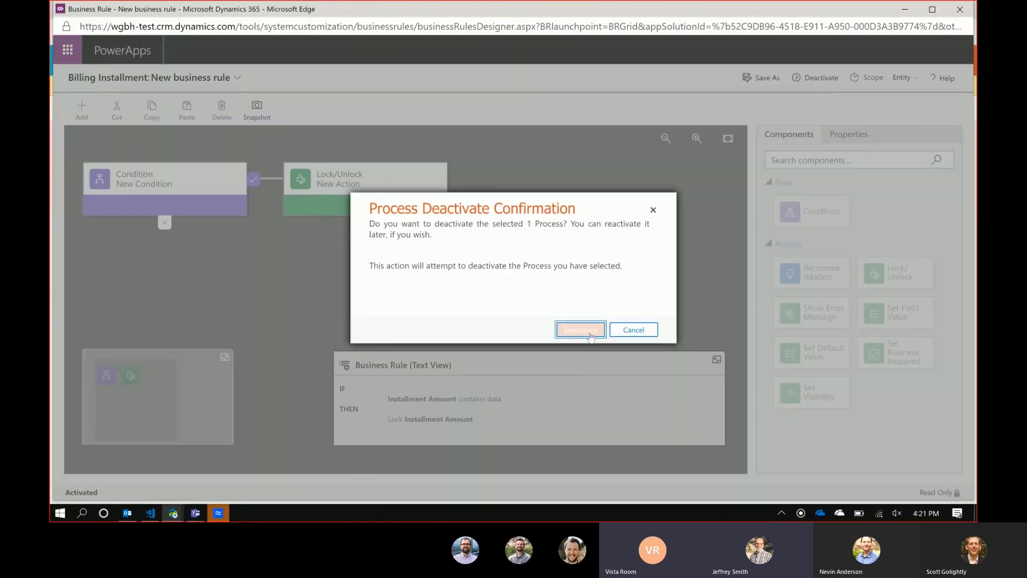
click(581, 330)
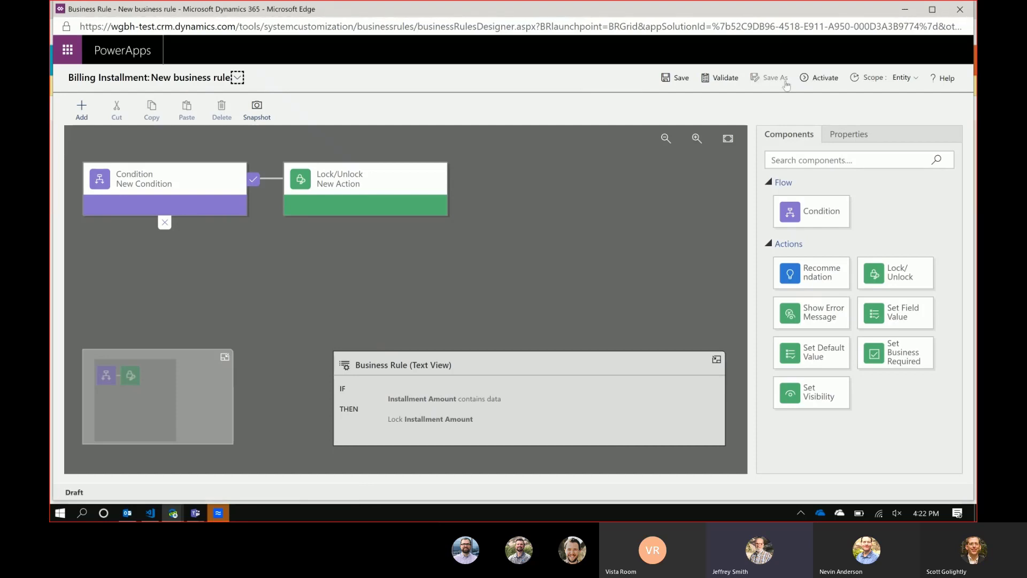
click(959, 9)
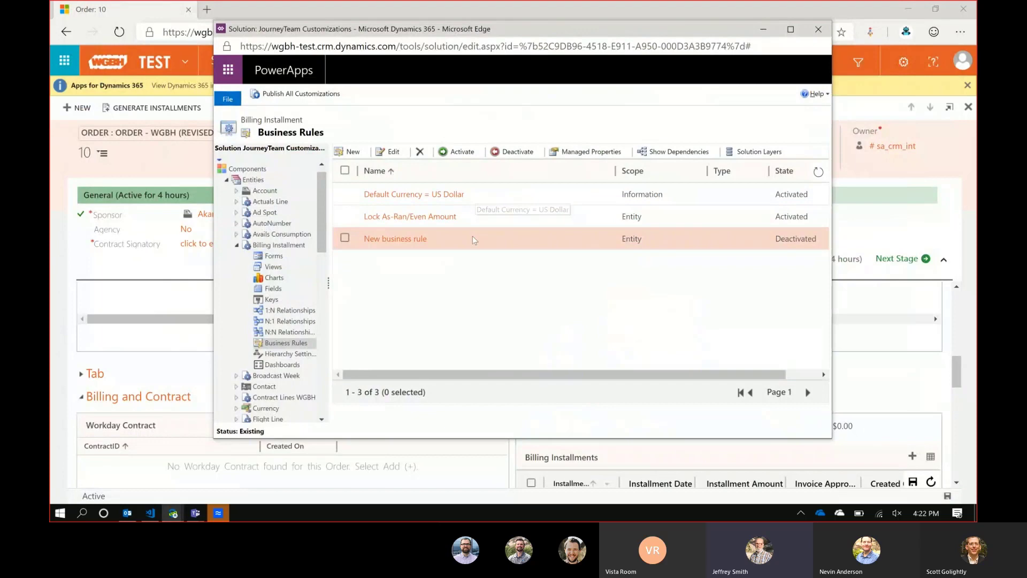
click(344, 238)
click(420, 152)
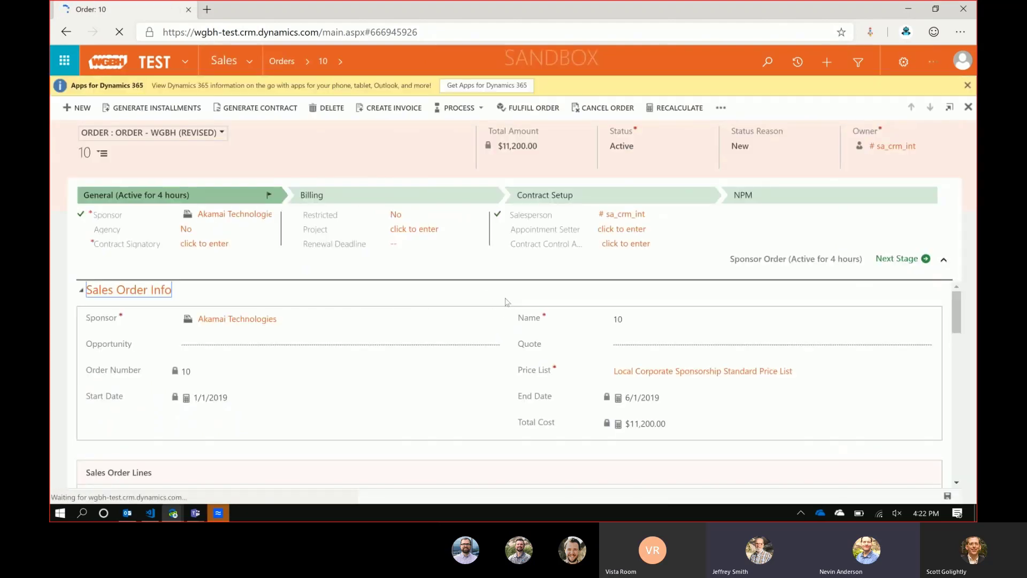
Step: Change installment 10-B-001's amount from 1,866.67 to 1,000 in the grid
scroll(494, 300, down, 5)
scroll(508, 301, down, 8)
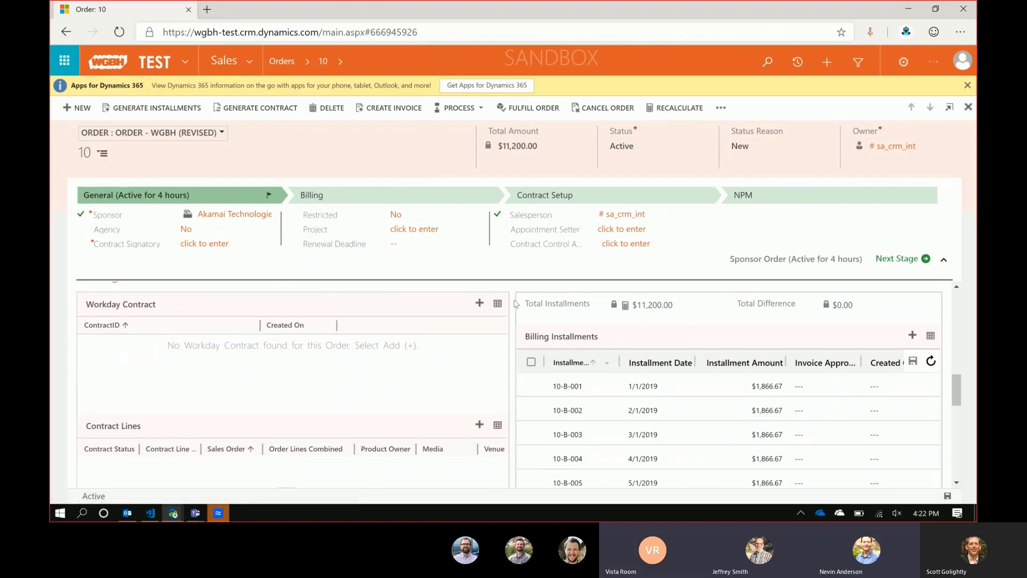
mouse_move(642, 303)
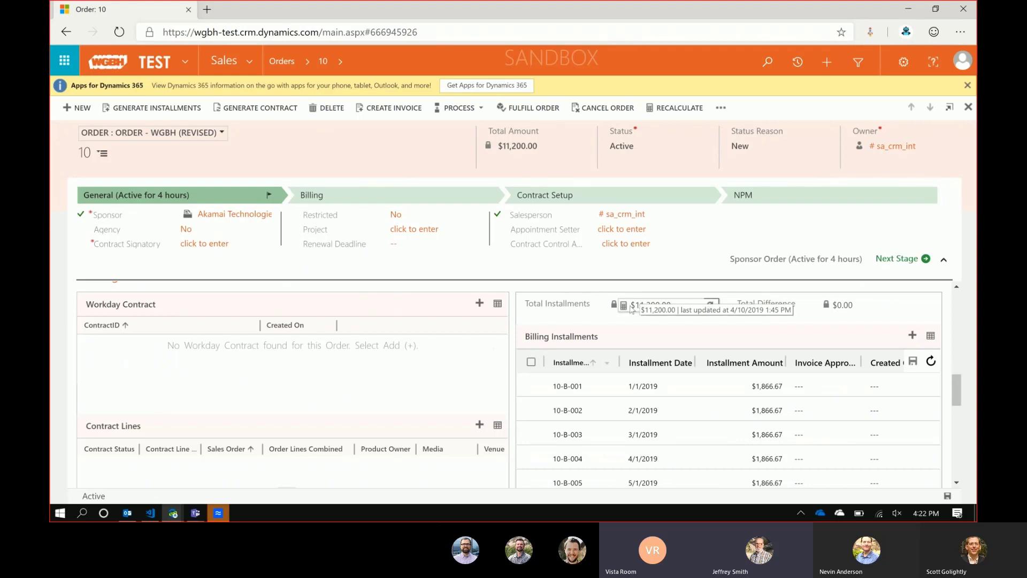
click(748, 386)
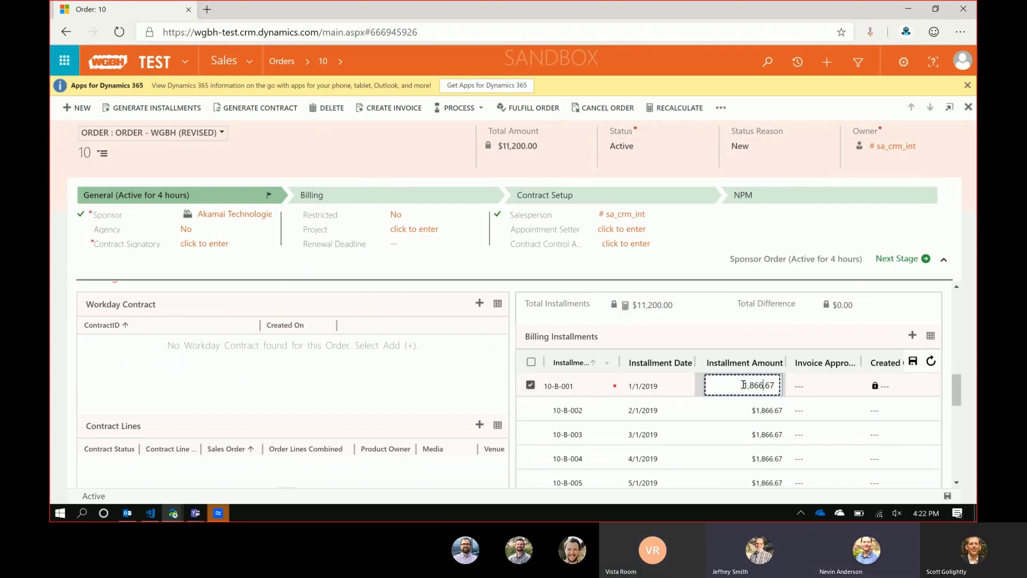
drag(744, 385, 777, 386)
text(1,00)
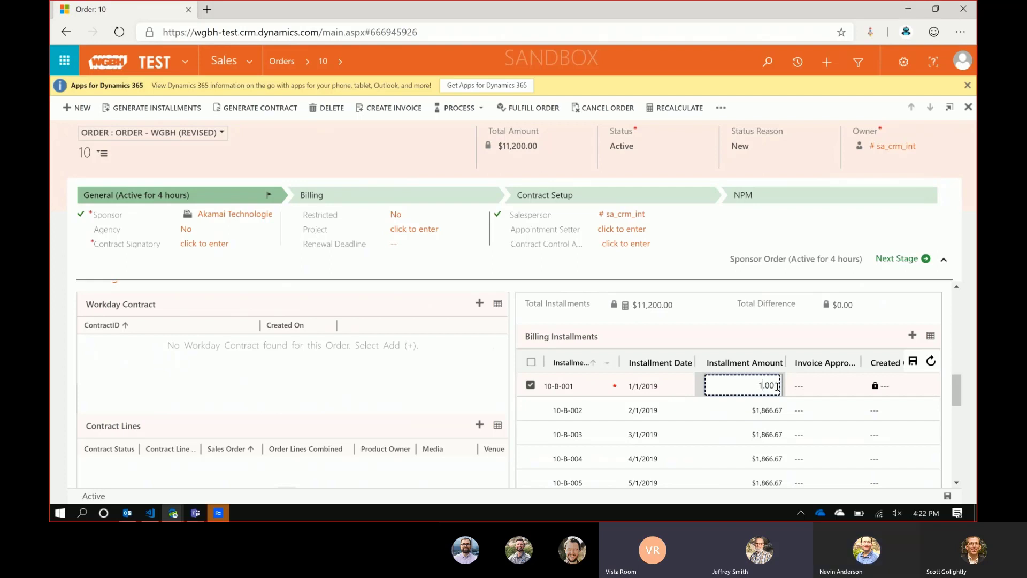
text(0)
click(804, 384)
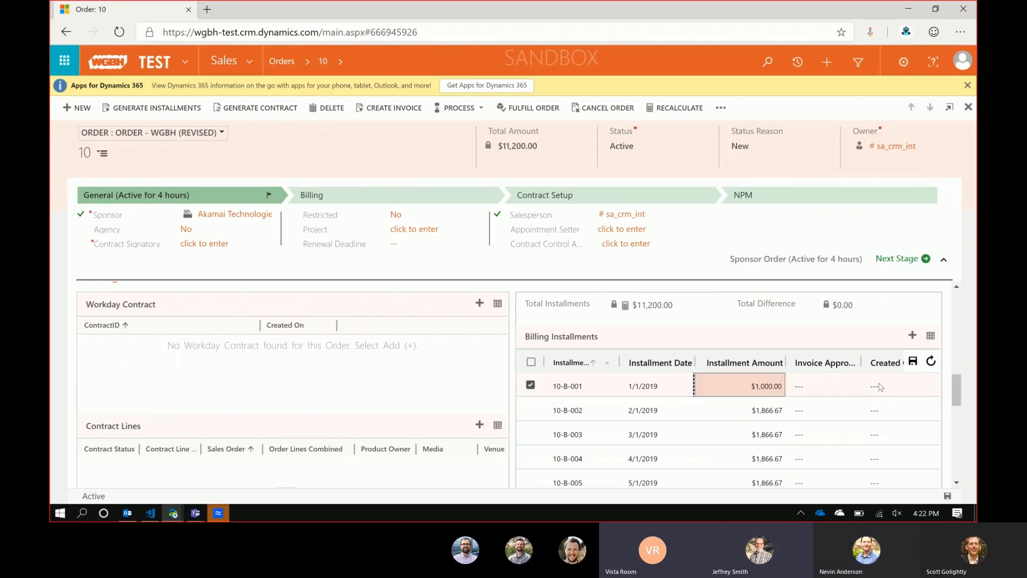
click(914, 363)
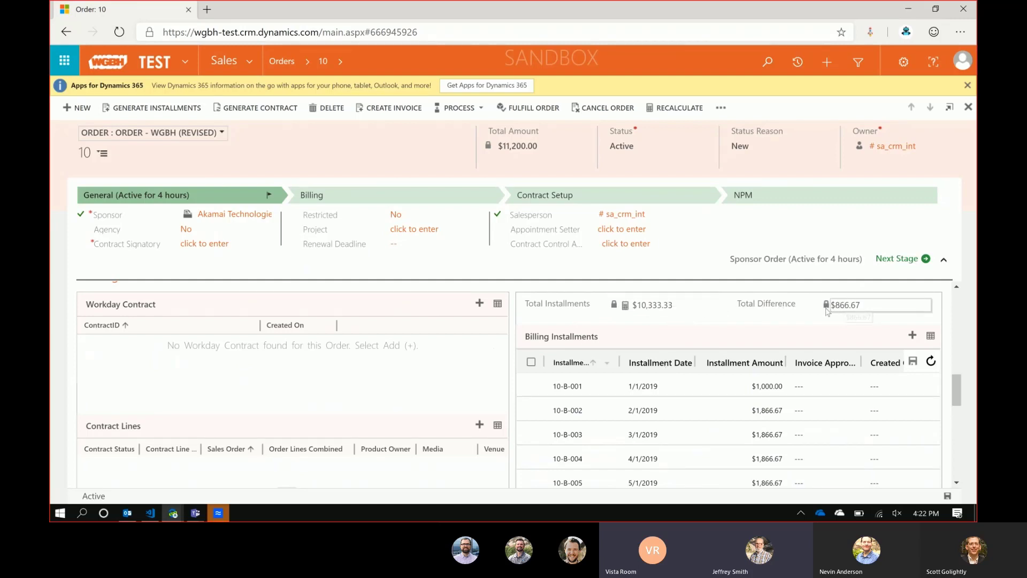
Step: Set installment 10-B-002's amount to 1000.00 and save the grid to recalculate totals
click(770, 409)
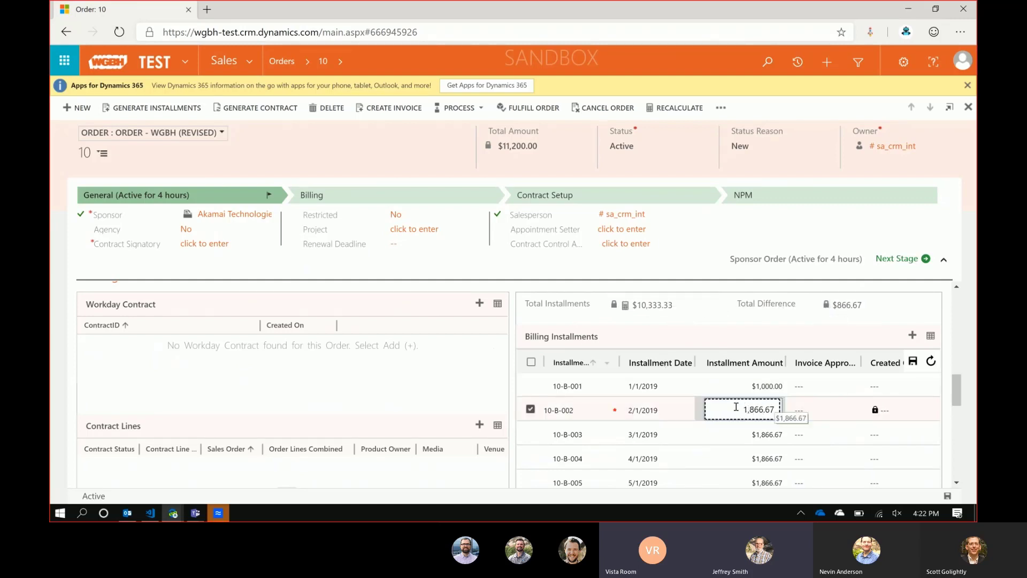
drag(736, 406, 814, 423)
text(1000.00)
key(Return)
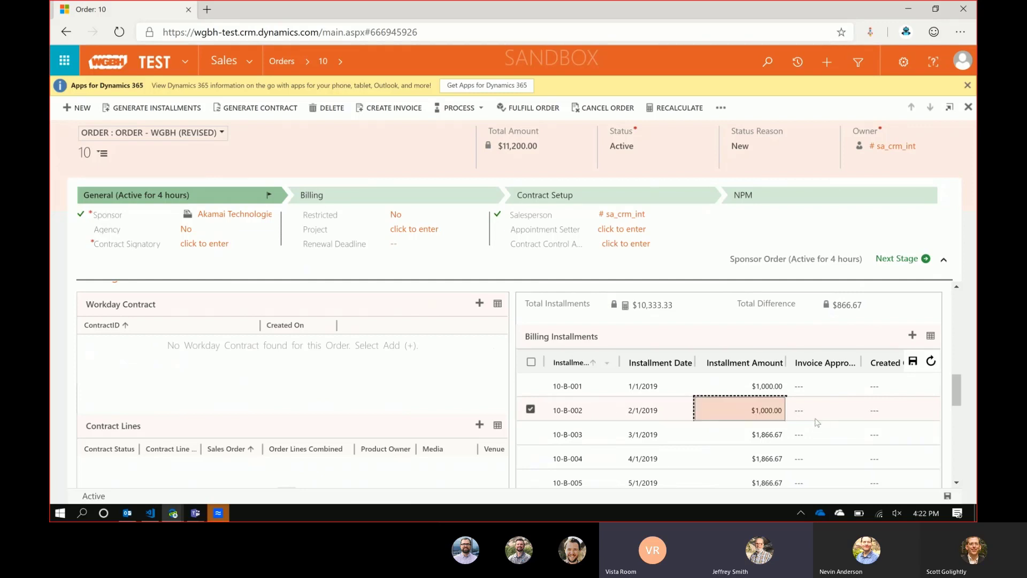
scroll(904, 366, right, 1)
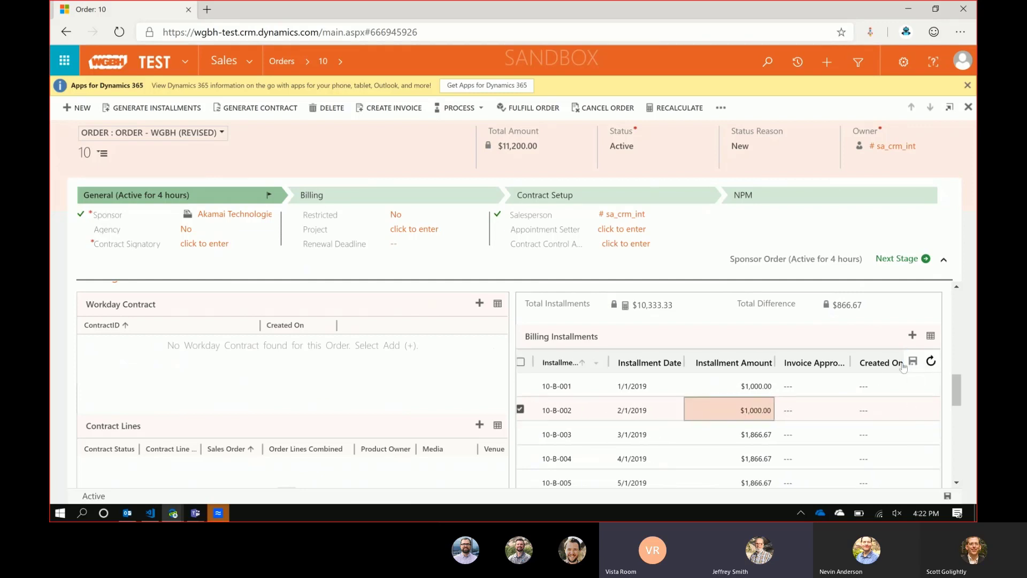
click(913, 361)
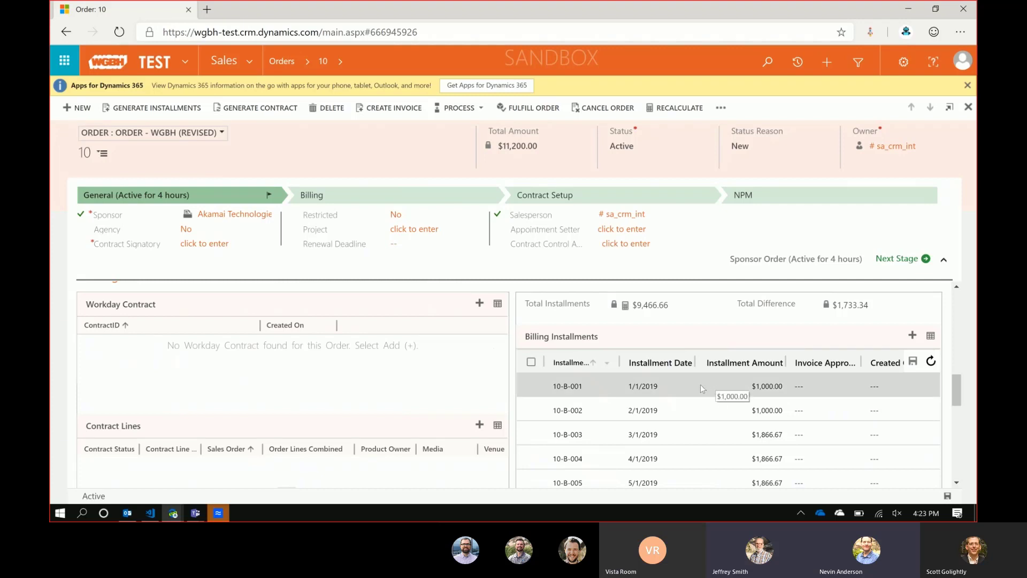
Step: Open installment 10-B-001's full record, then return to order 10's installments grid
click(681, 381)
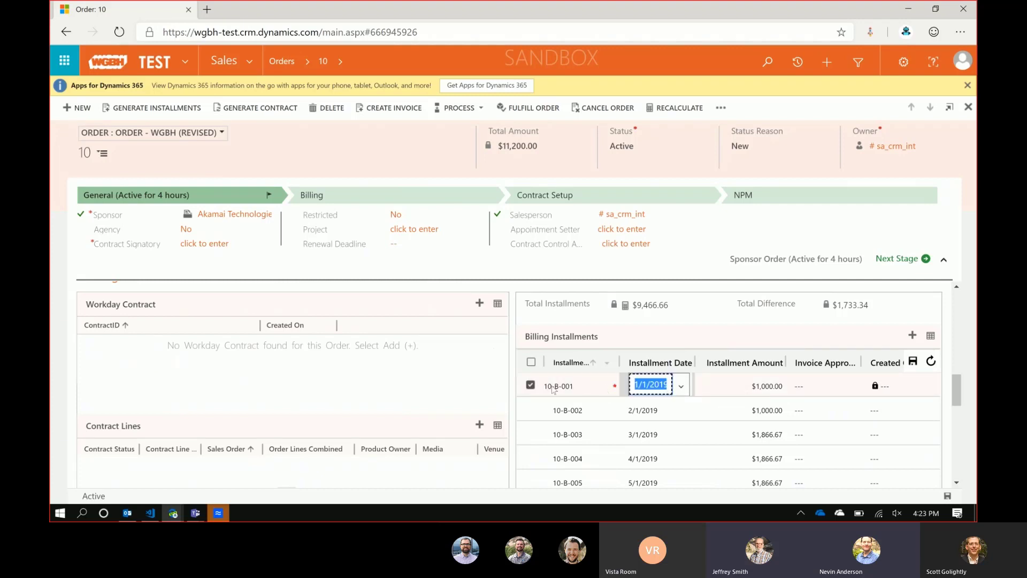
click(531, 385)
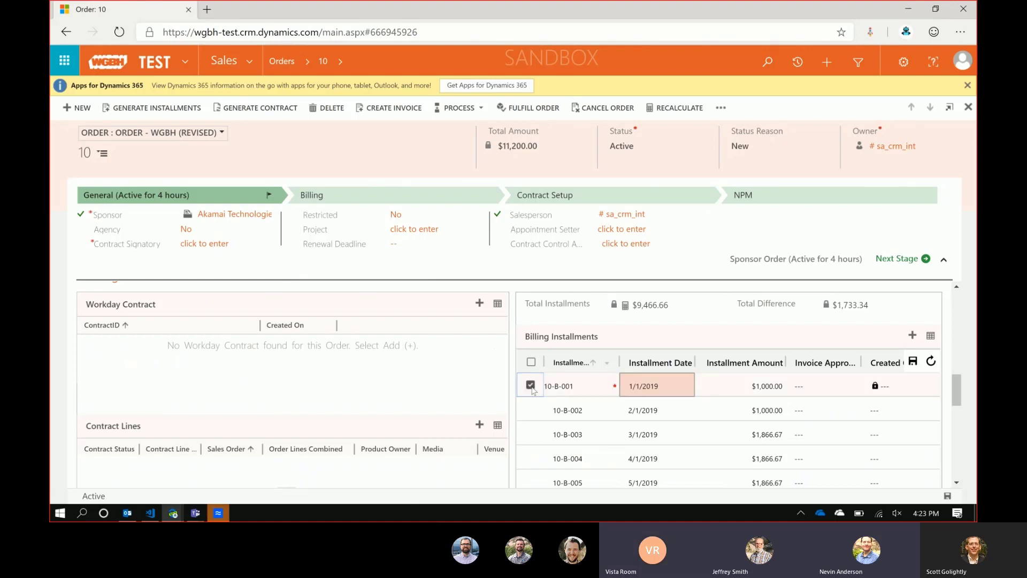
double_click(531, 386)
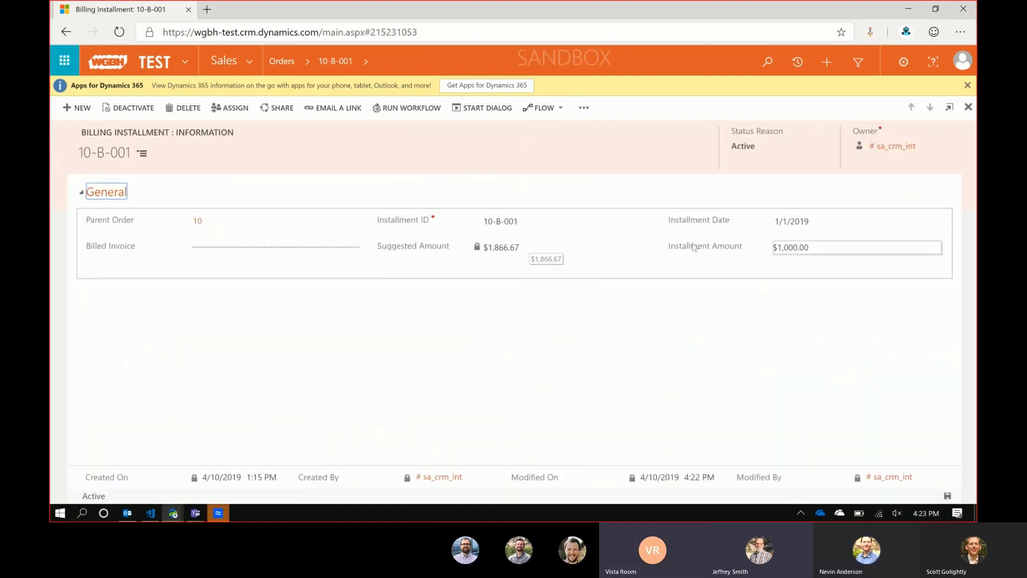
key(alt+Left)
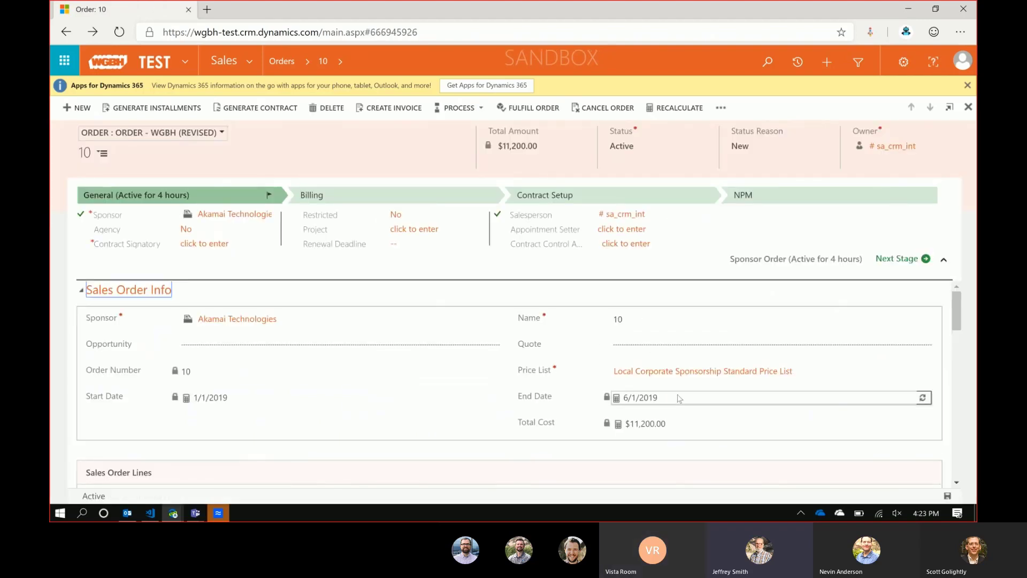
scroll(678, 397, down, 5)
scroll(689, 397, down, 4)
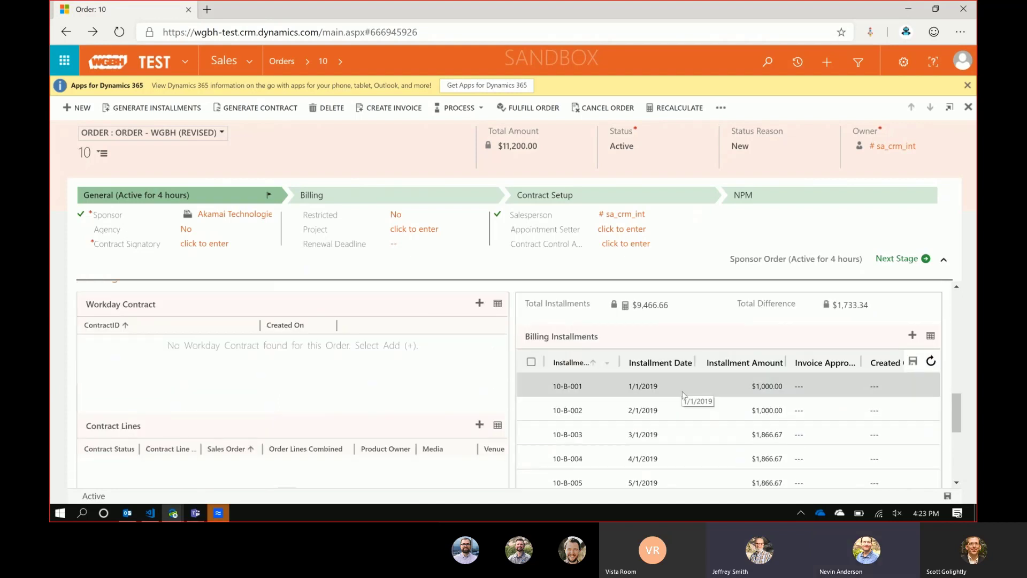
Step: Sort installments by Installment Amount and select installment 10-B-002's whole amount for editing
click(760, 383)
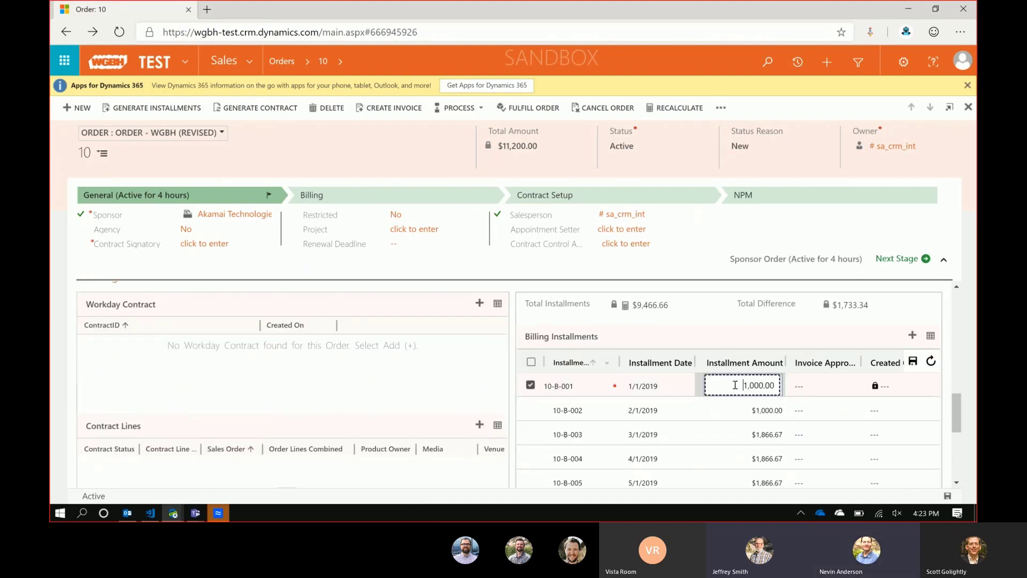
click(751, 413)
click(748, 362)
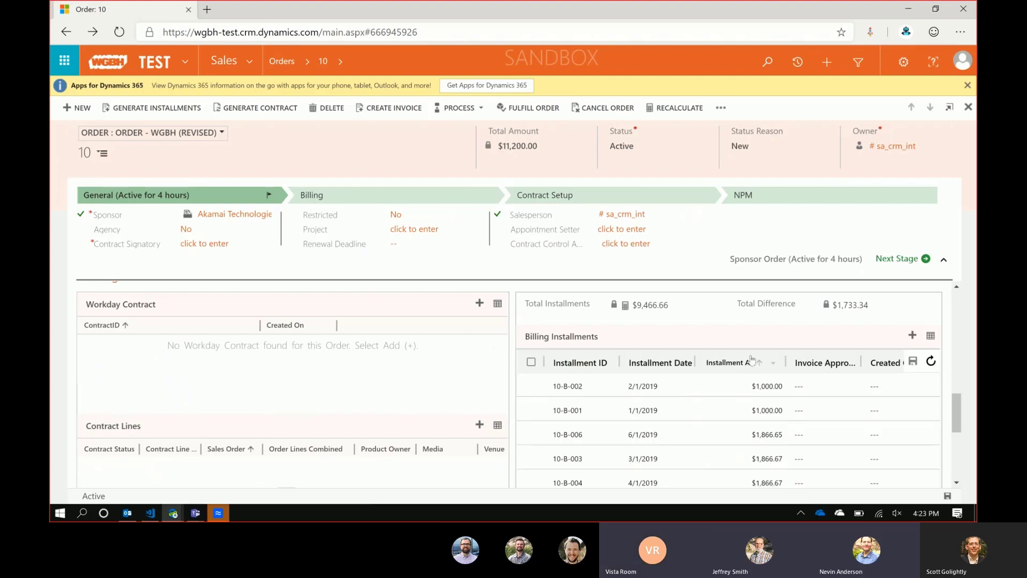
click(752, 387)
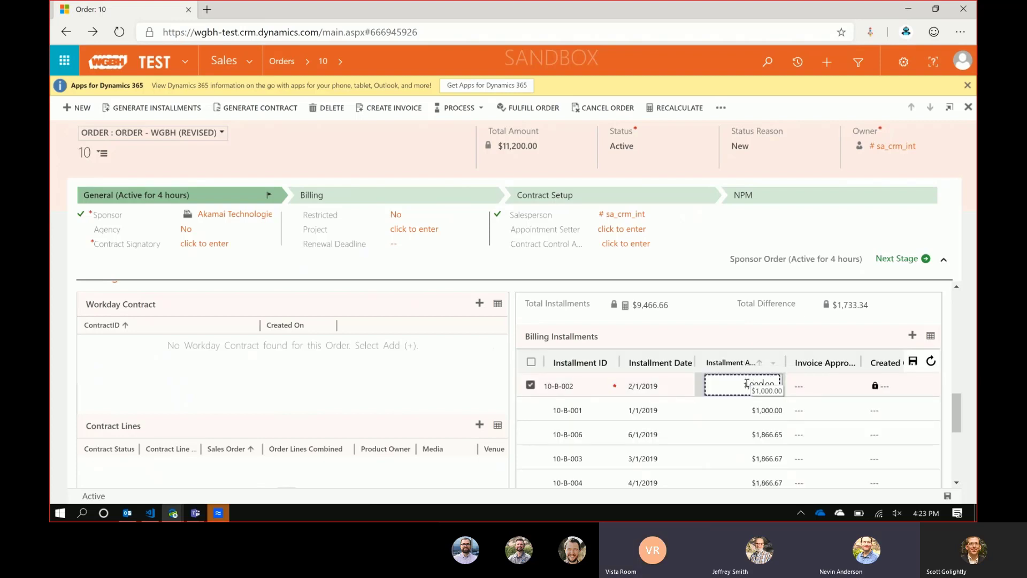
click(748, 416)
click(742, 385)
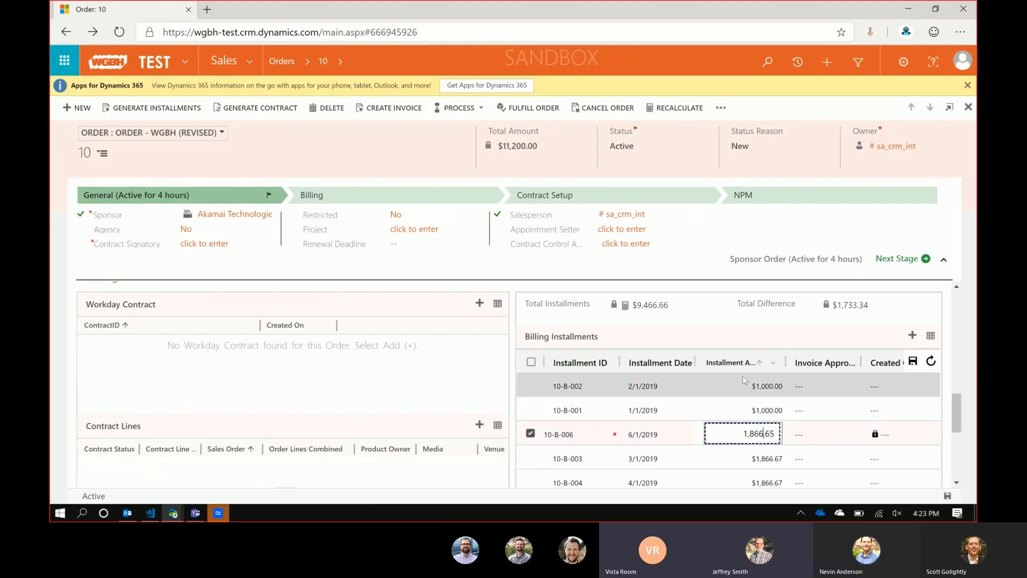
double_click(741, 386)
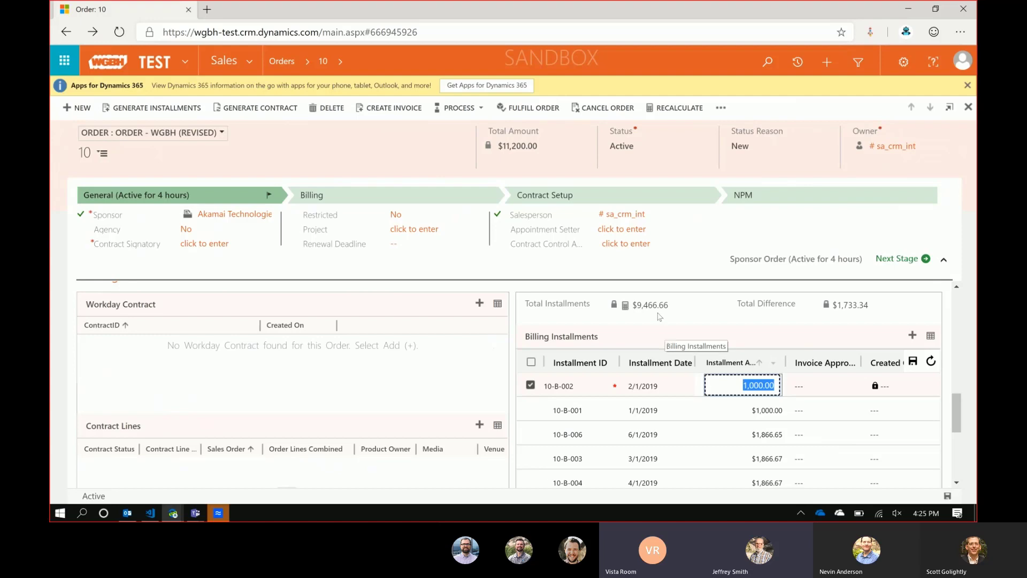
Step: Open the Jt.Wgbh.WebResources recent workspace in VS Code
click(151, 513)
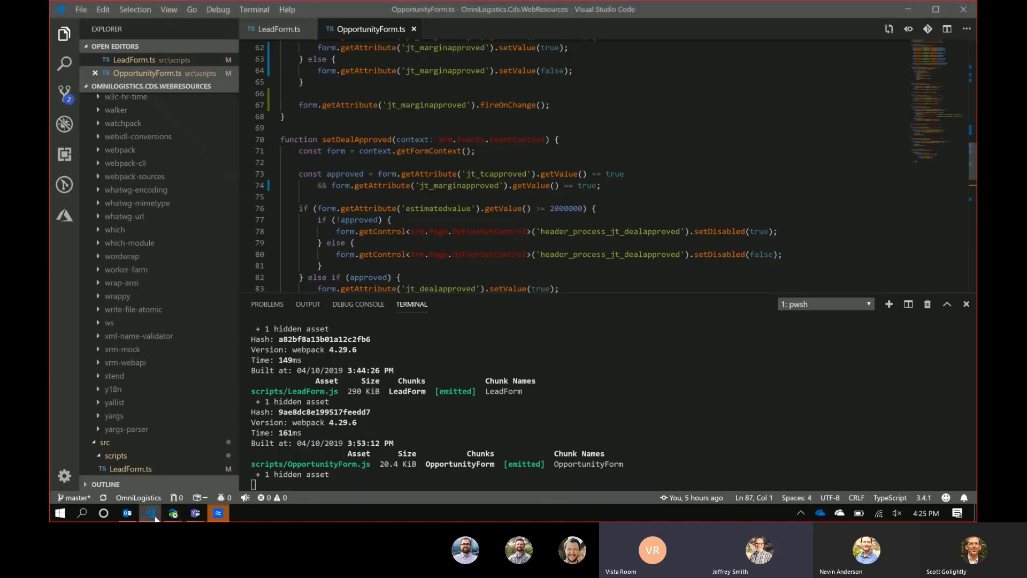
right_click(153, 516)
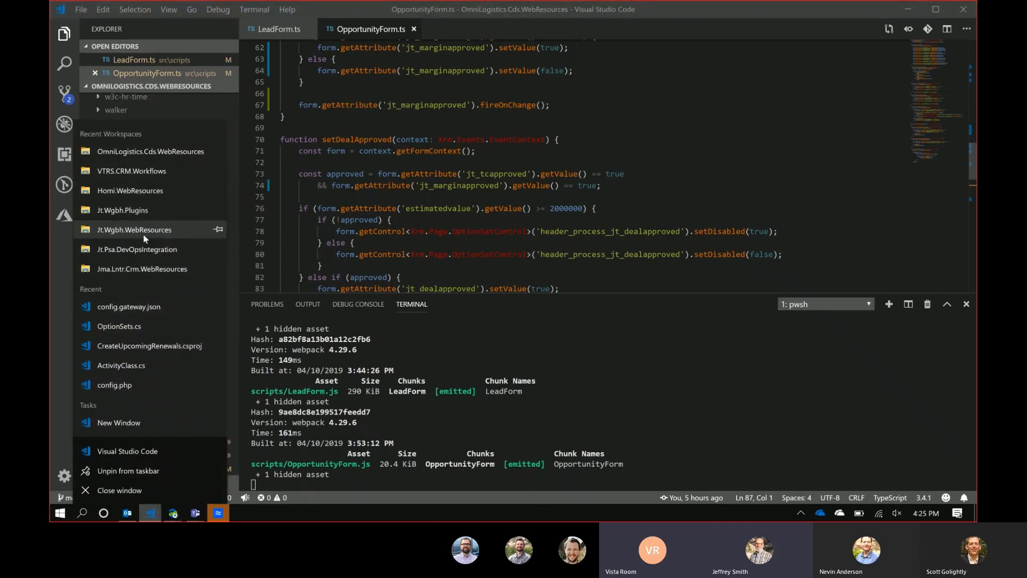
click(227, 223)
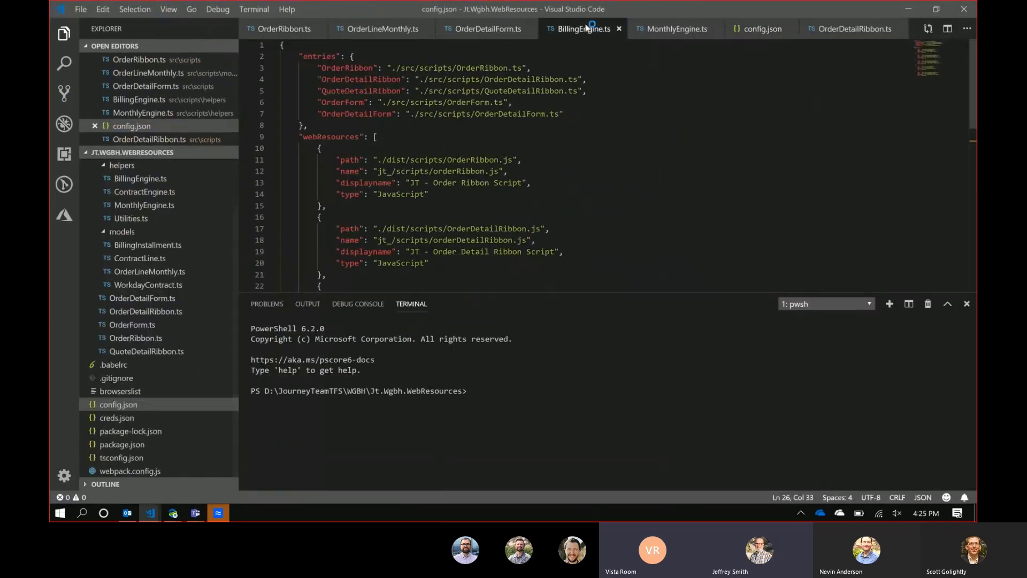
Step: Open BillingEngine.ts and unfold refreshTotalInstallments to show its CalculateRollupField call
click(587, 27)
scroll(360, 156, down, 5)
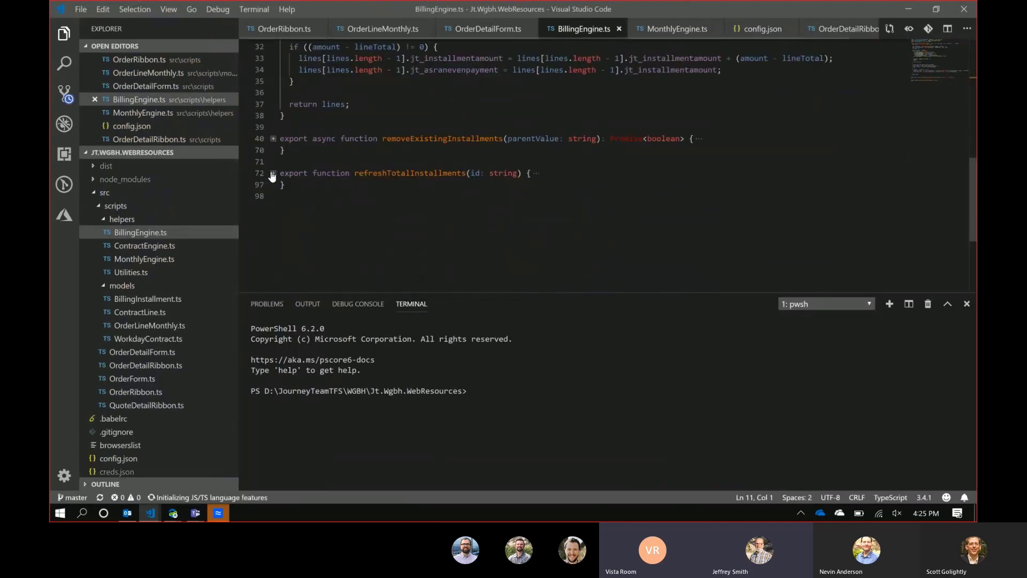
click(356, 186)
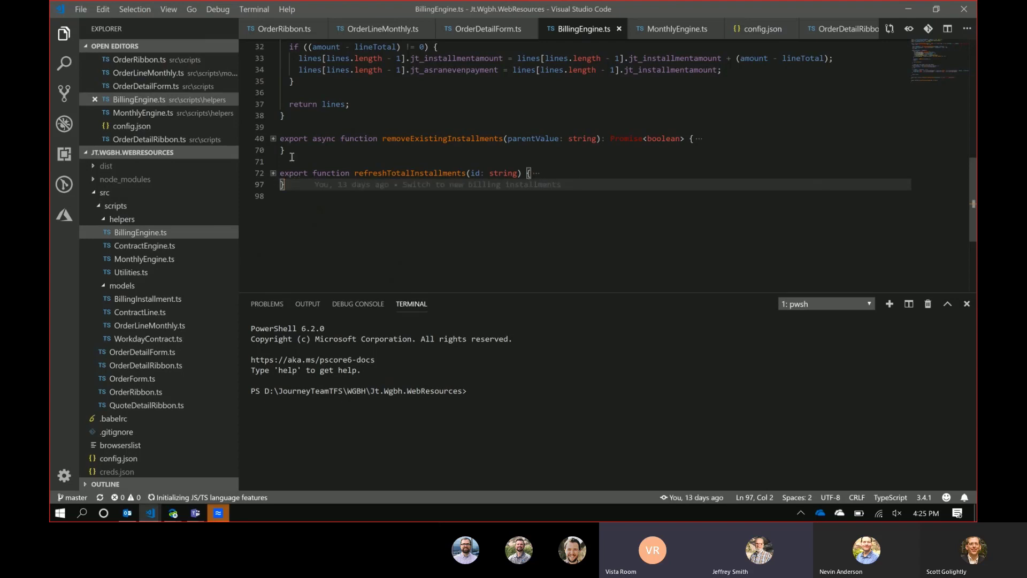
click(274, 173)
scroll(415, 186, down, 10)
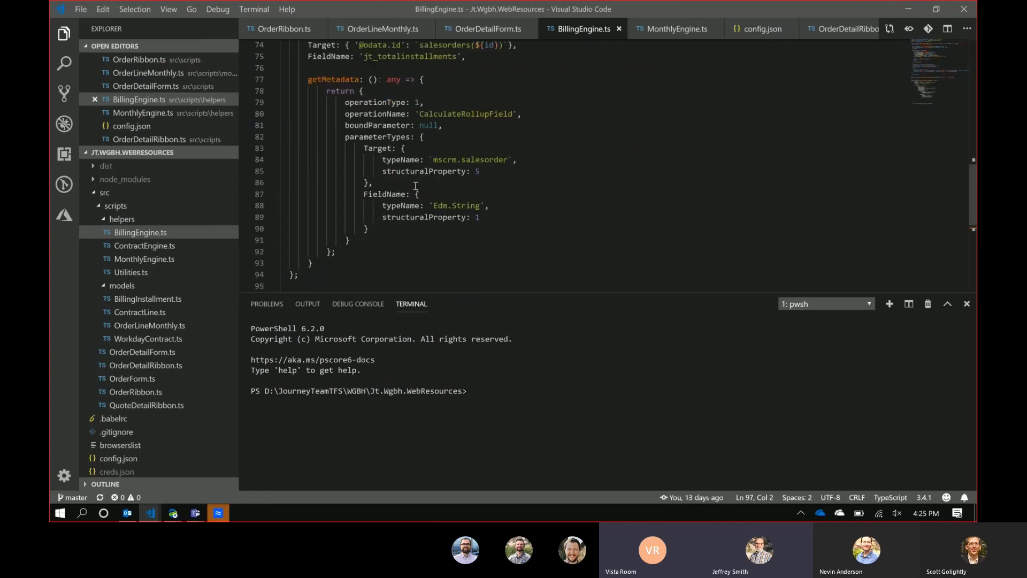
scroll(415, 185, down, 3)
scroll(362, 198, up, 7)
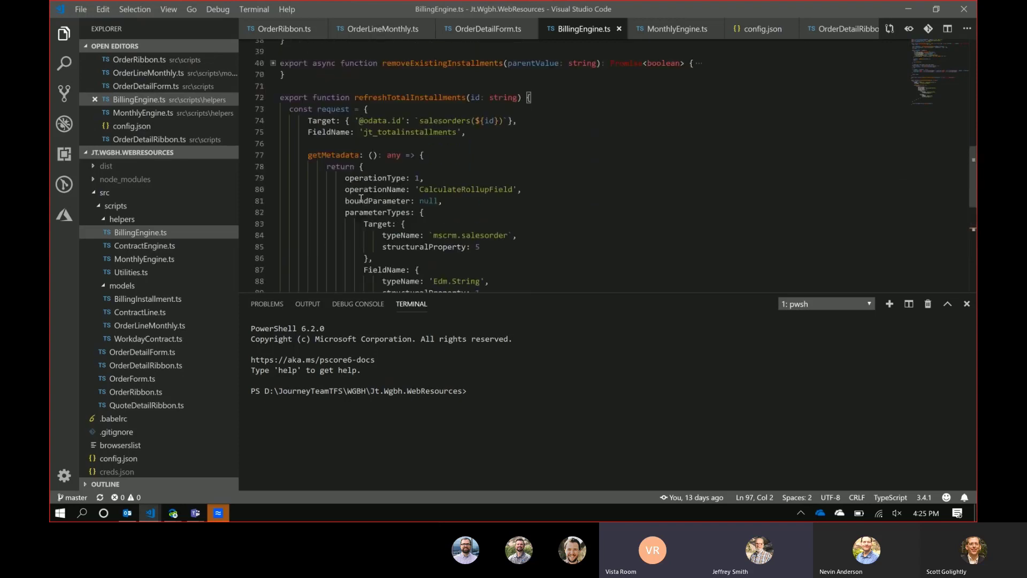
scroll(361, 198, down, 2)
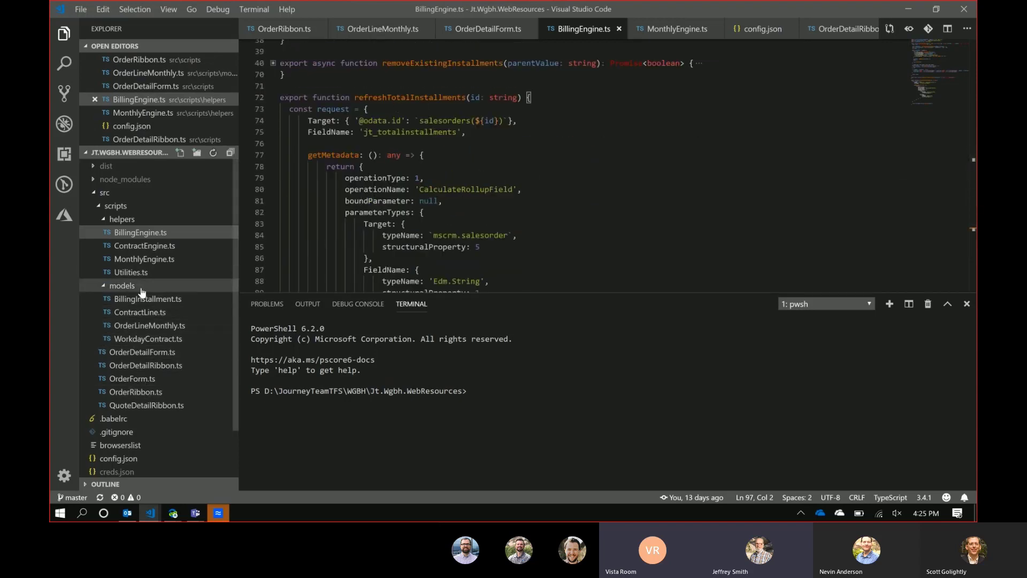
Step: Review the refreshTotalInstallments call in installmentsGridOnSave in OrderForm.ts, then return to Order 10
click(136, 392)
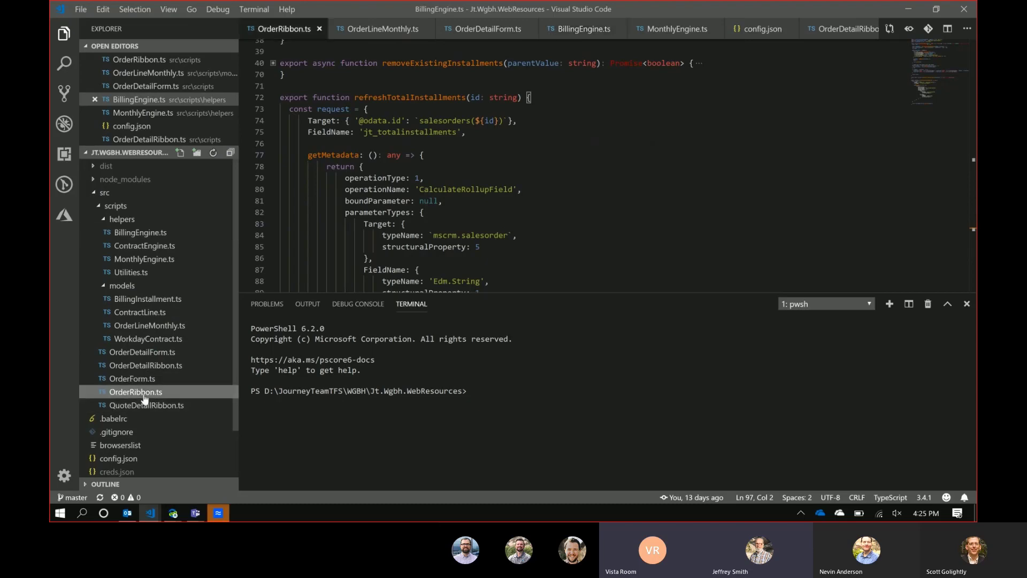
click(157, 379)
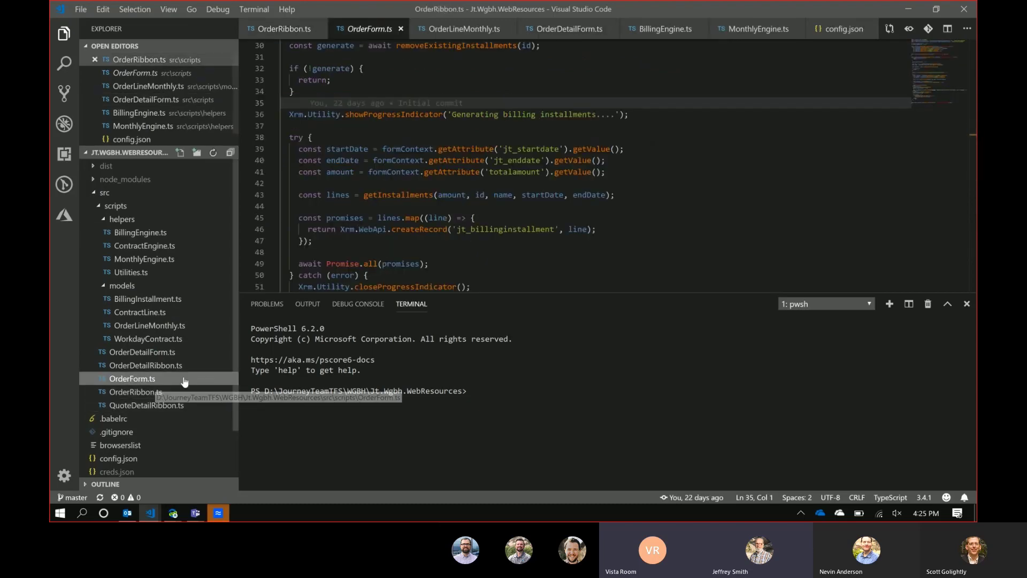
scroll(368, 229, down, 5)
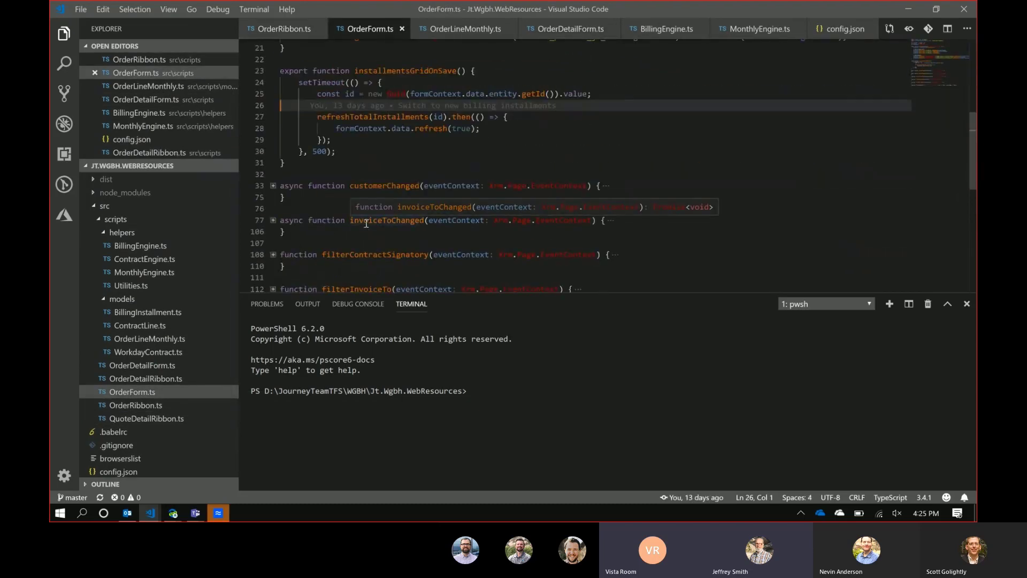
double_click(348, 116)
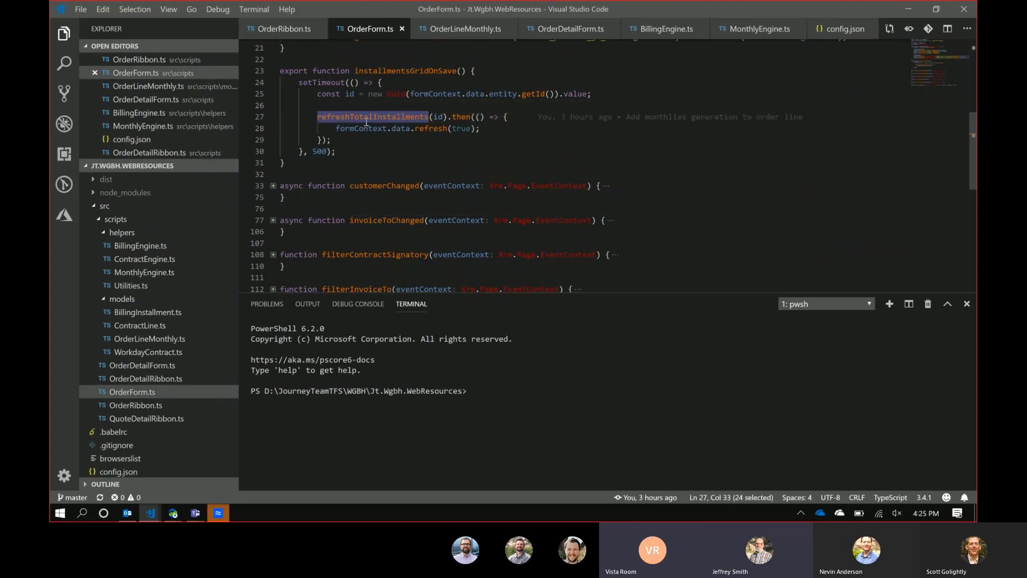
scroll(349, 119, up, 2)
click(327, 159)
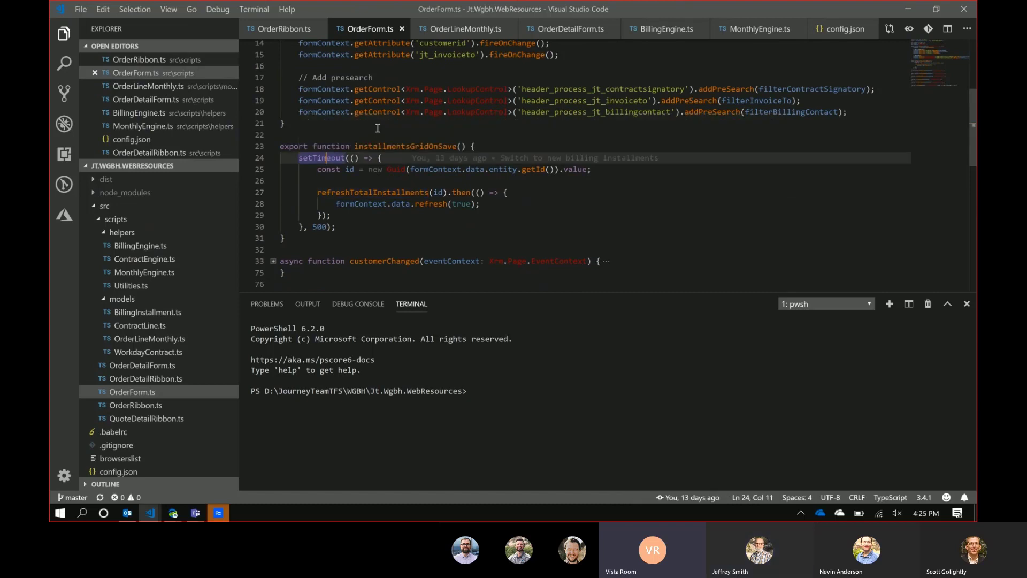
mouse_move(361, 193)
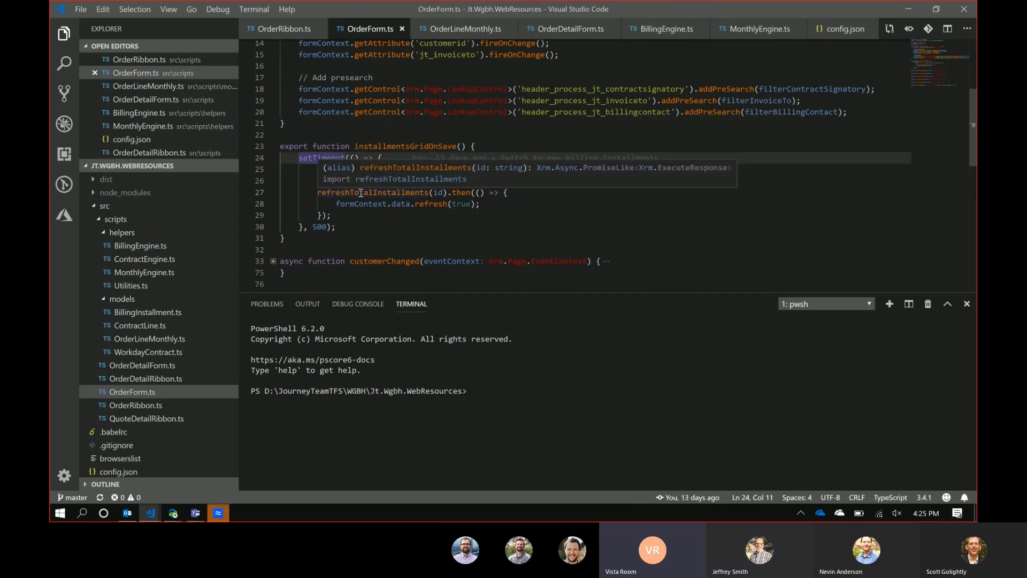
key(alt+Tab)
key(alt+Tab)
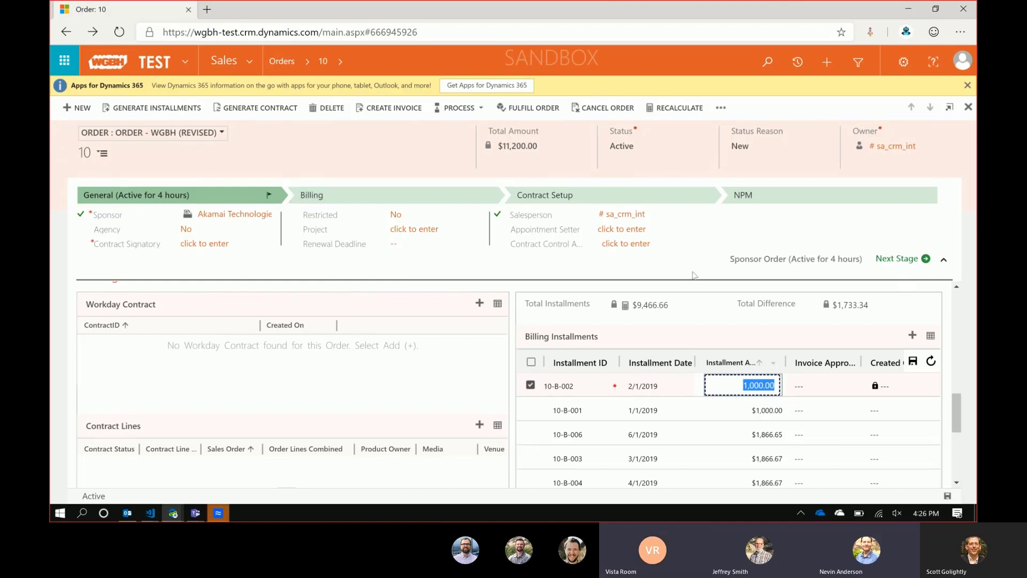
Step: Scroll the order form away and back so 10-B-002's $1,000.00 amount commits
scroll(590, 335, down, 2)
scroll(590, 335, down, 4)
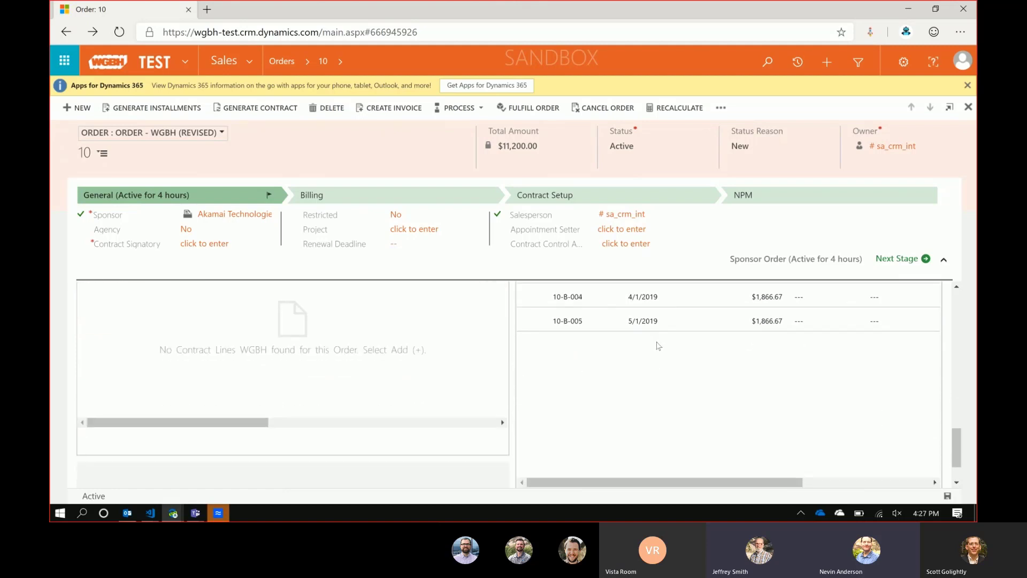
scroll(646, 428, up, 4)
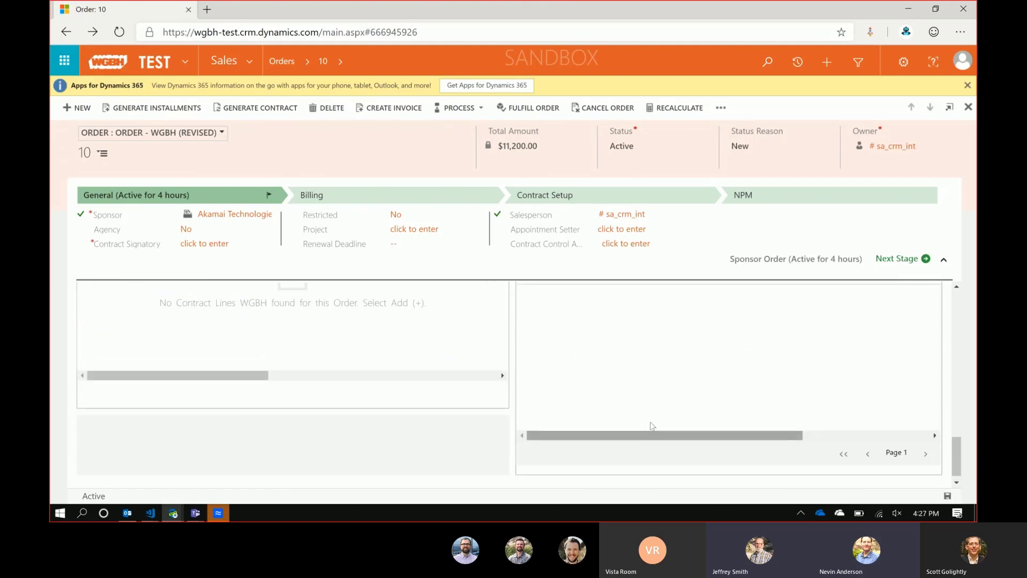
scroll(644, 410, down, 4)
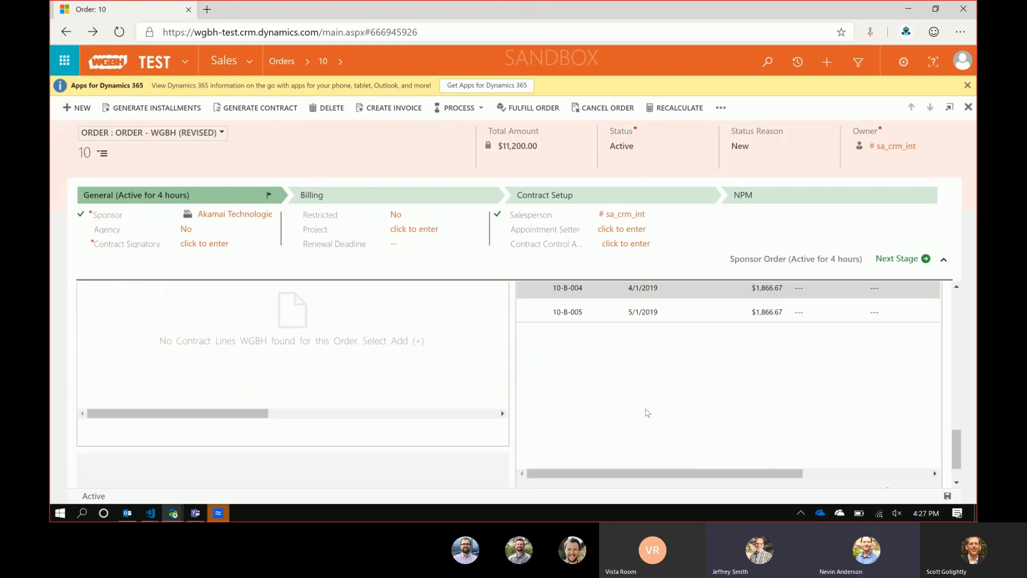
scroll(647, 416, up, 5)
scroll(821, 411, down, 4)
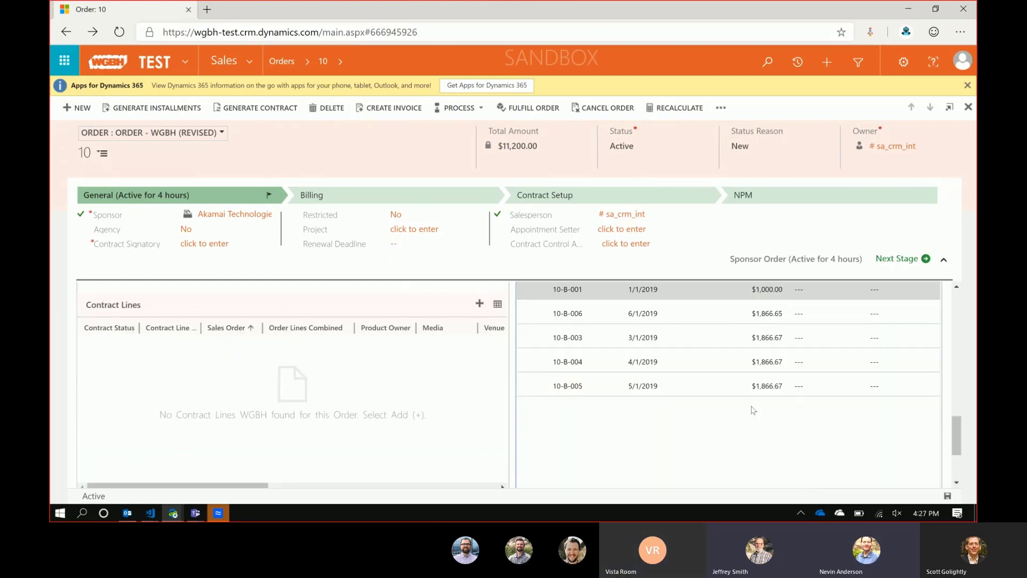
mouse_move(685, 485)
mouse_down()
mouse_move(812, 479)
mouse_move(668, 476)
mouse_up()
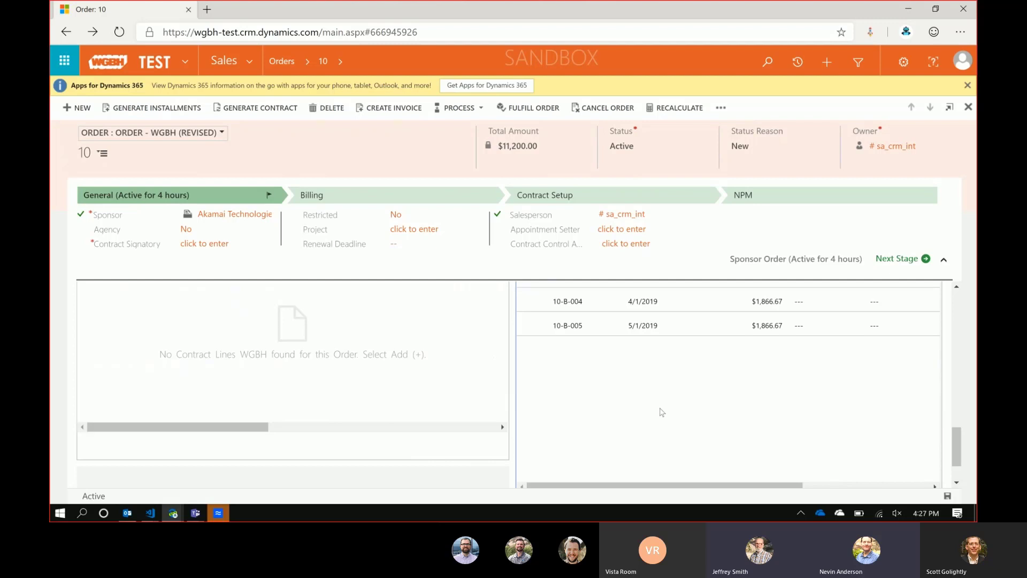
scroll(662, 412, up, 3)
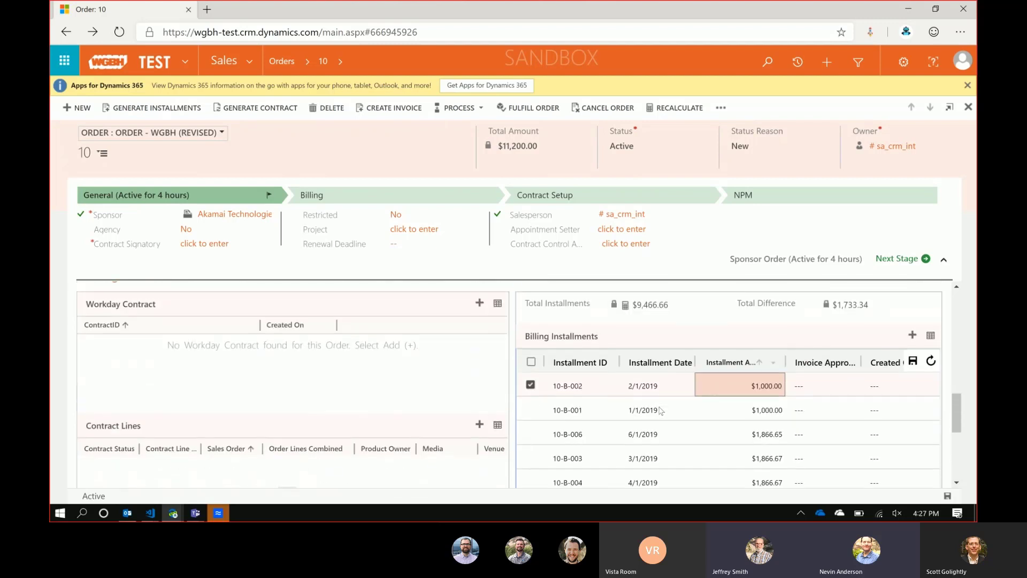